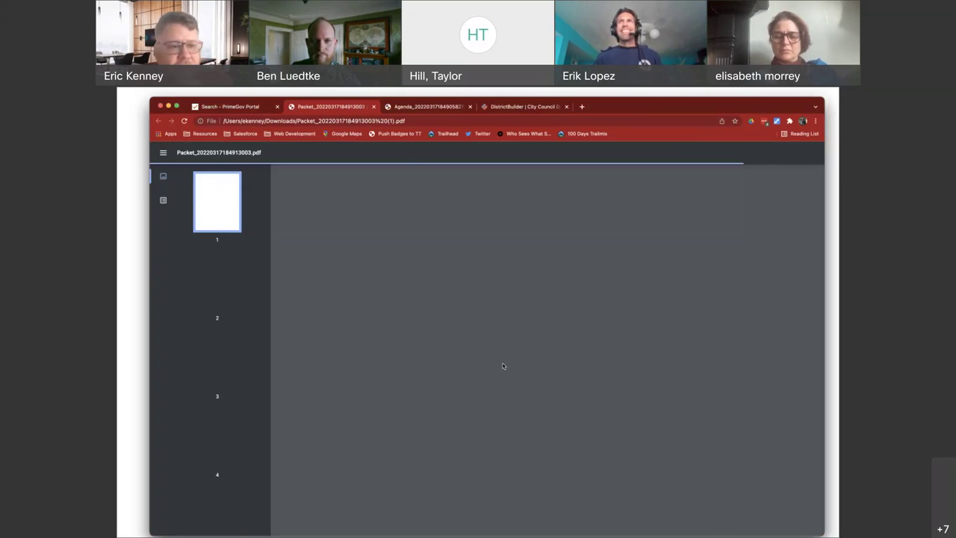
- Examine the map comparing Draft 1 with the current city council districts on page 10 of the packet
scroll(235, 331, down, 10)
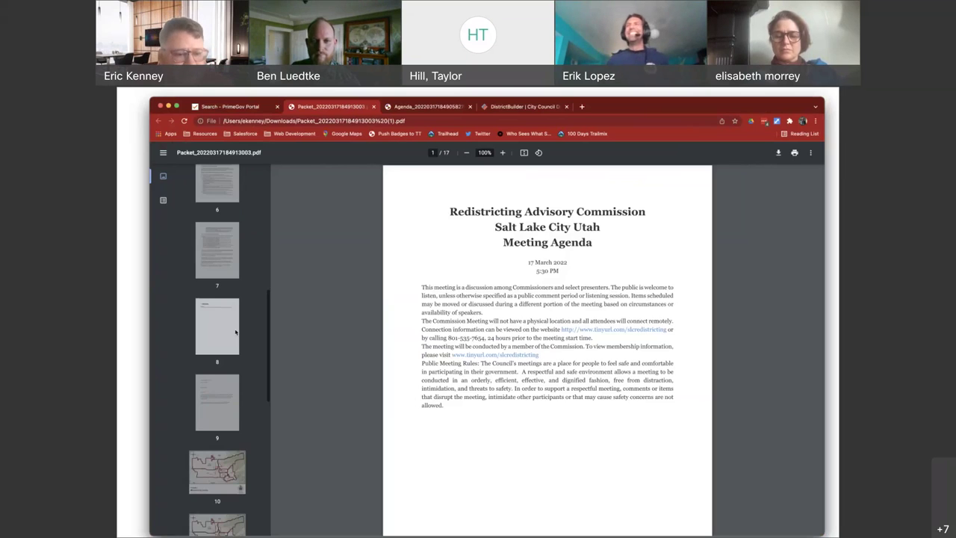
click(233, 299)
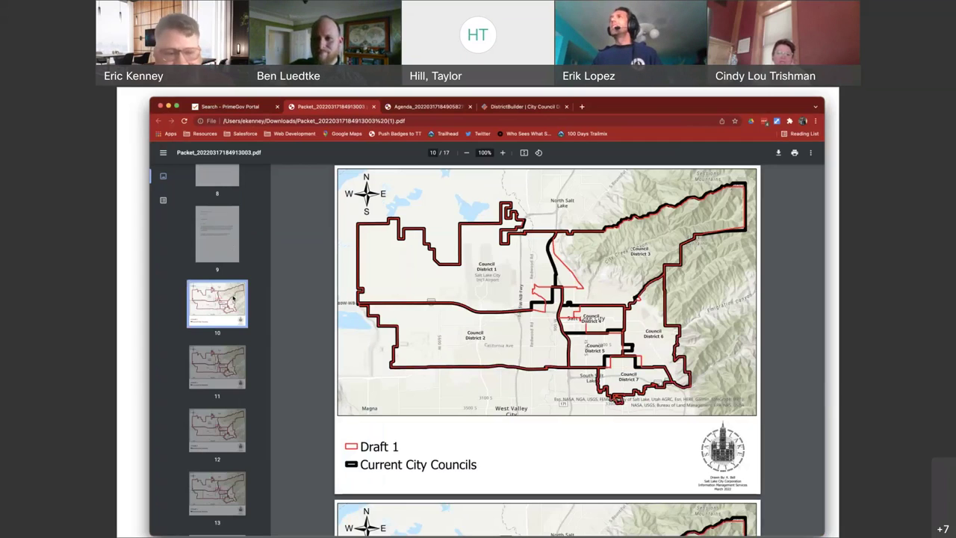
scroll(223, 372, down, 2)
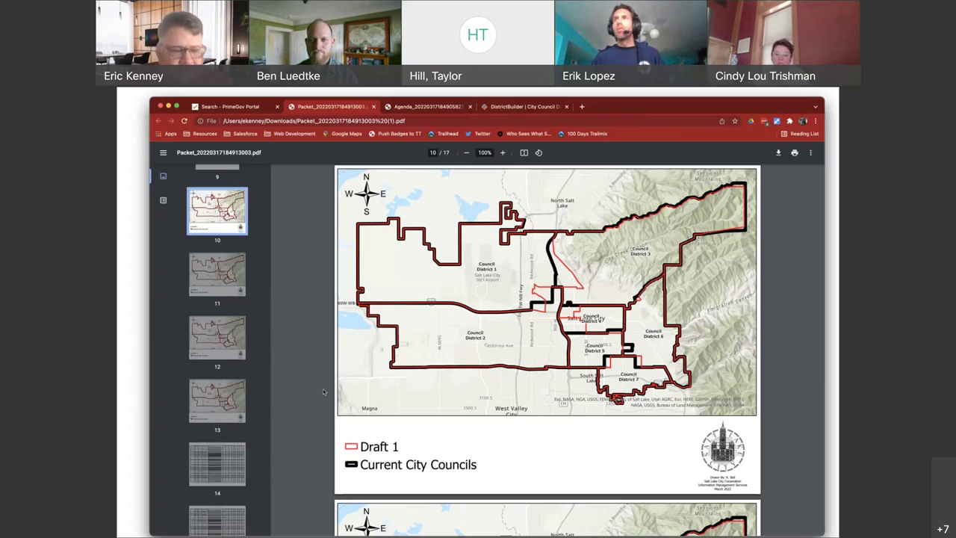
scroll(250, 331, down, 1)
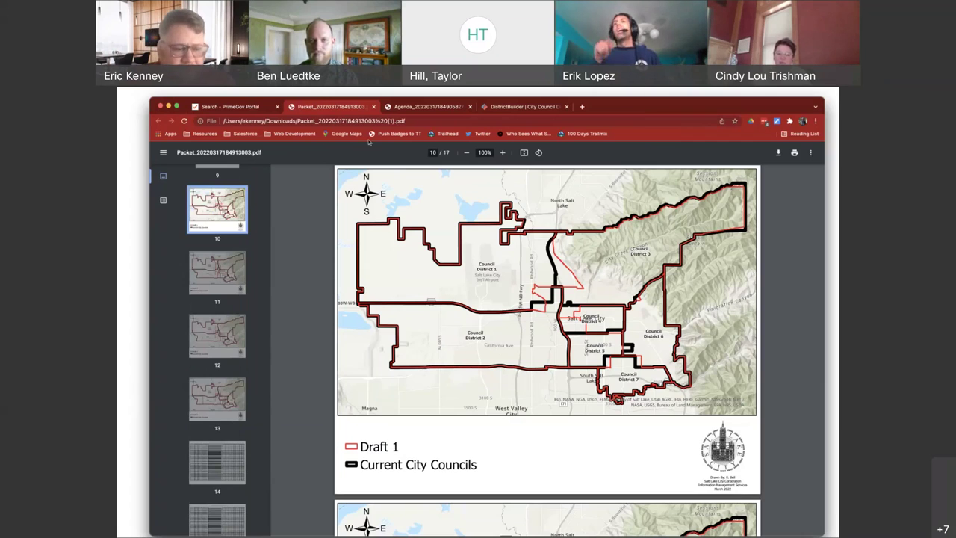
- Go to the submitted-maps spreadsheet on page 14 and copy the first featured map's recorder file number, RD2022-01
scroll(224, 373, down, 1)
click(229, 440)
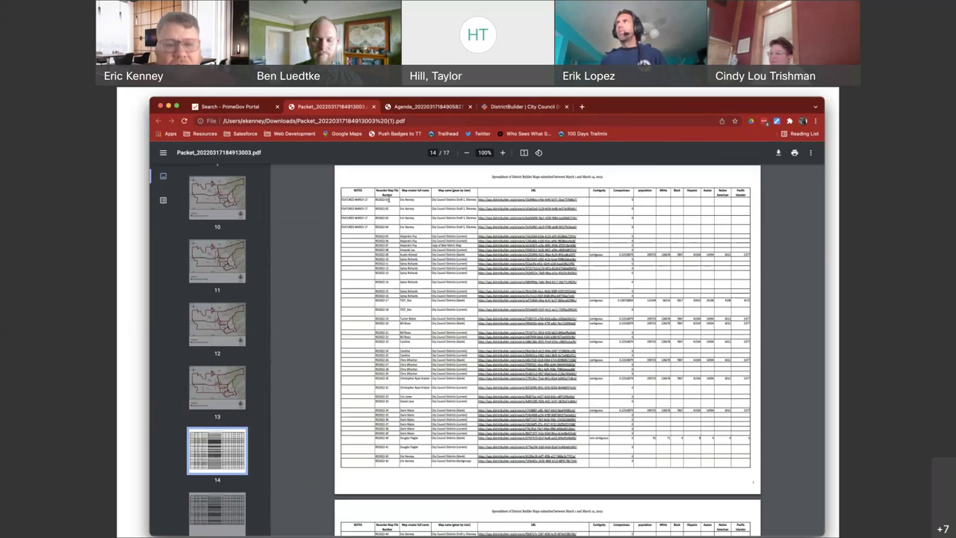
drag(388, 199, 375, 199)
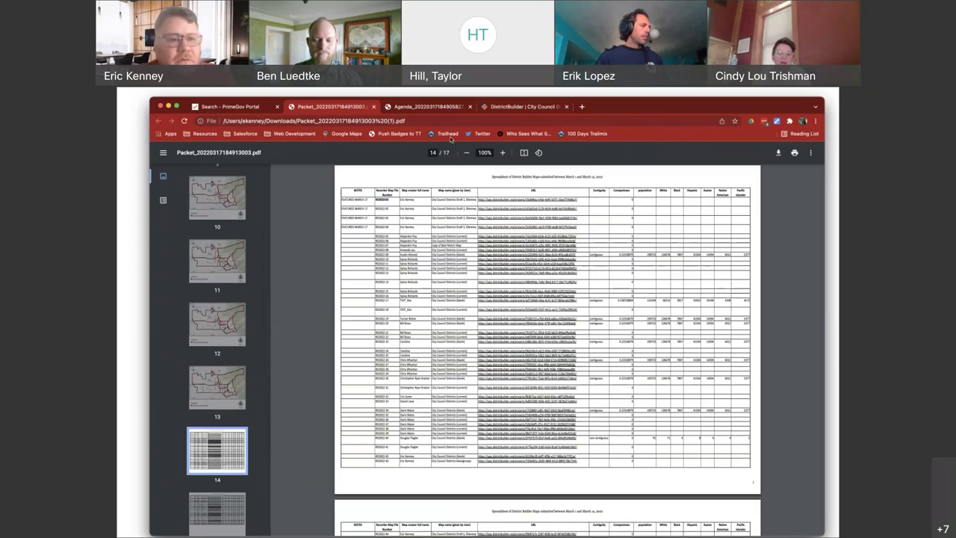
- Switch to DistrictBuilder, go to the list of own maps, and open the City Council Districts Draft 1 map
click(523, 106)
click(160, 156)
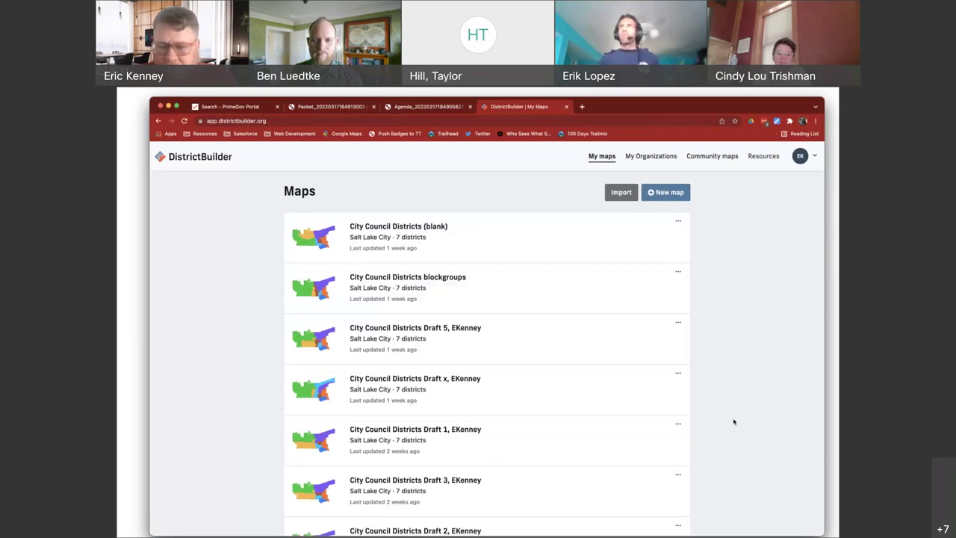
click(678, 423)
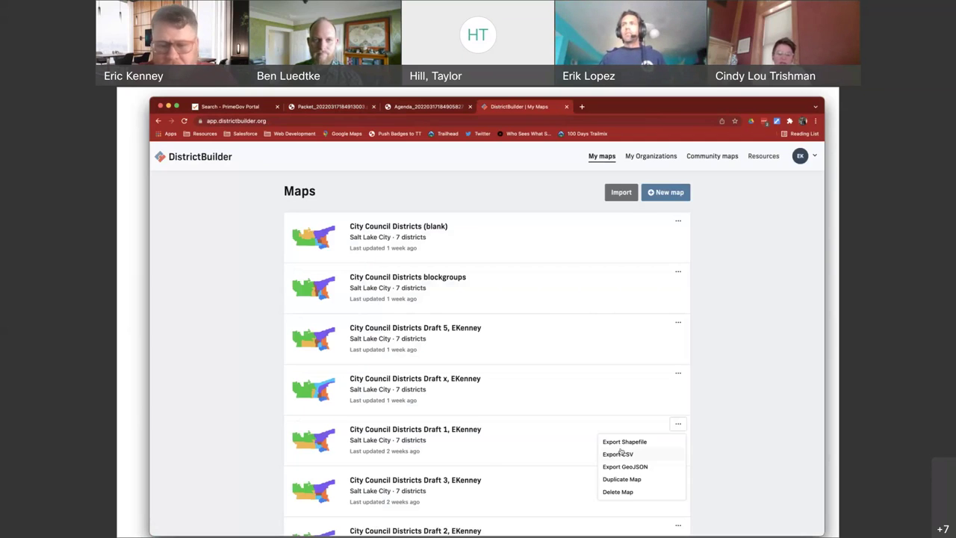
click(434, 432)
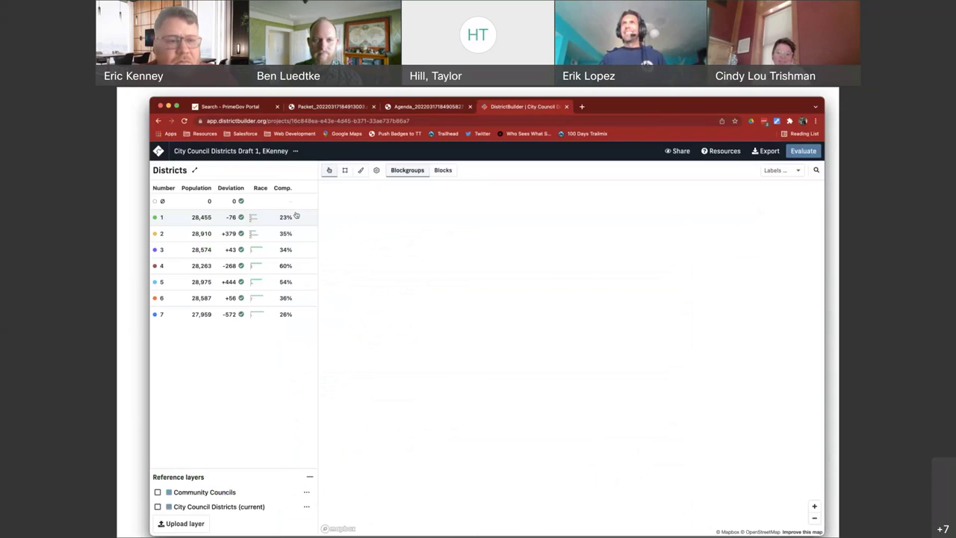
- Rename the open Draft 1 map to RD2022-01 and save the new name
click(295, 150)
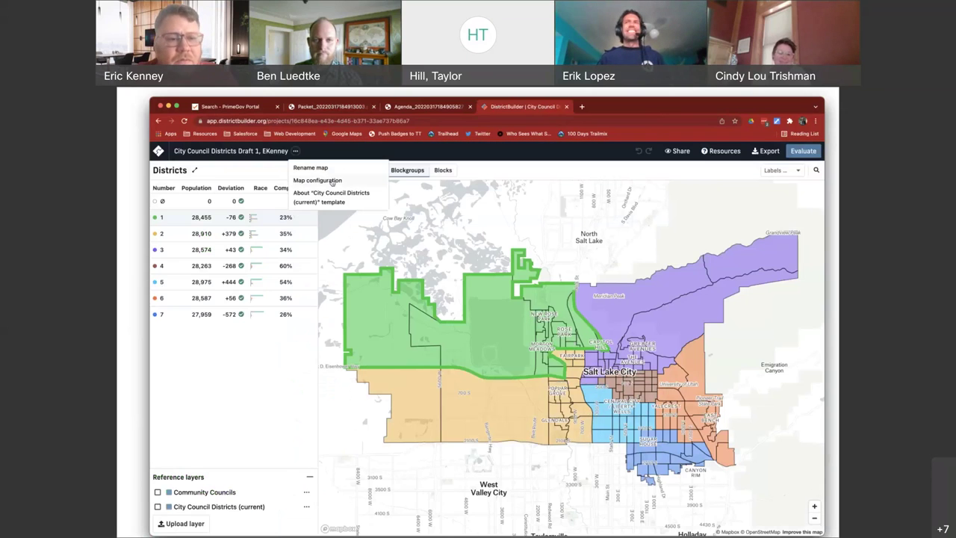
click(311, 168)
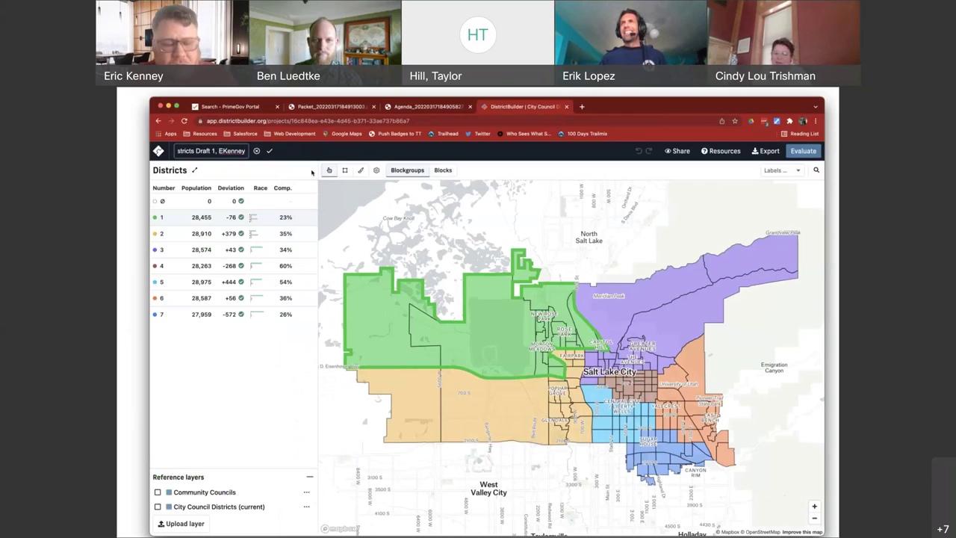
text(RD2022-01)
click(270, 151)
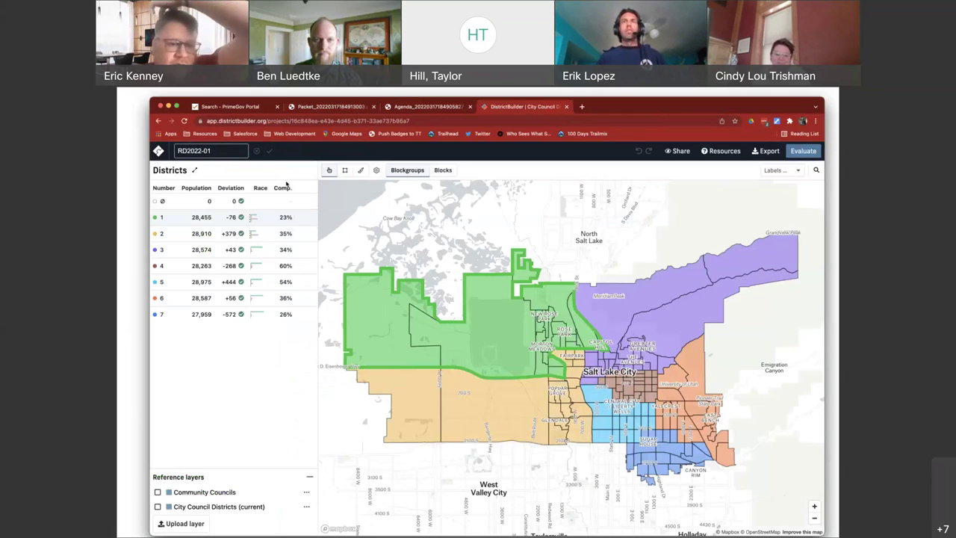
- Return to the map list and open the City Council Districts Draft x map
click(159, 151)
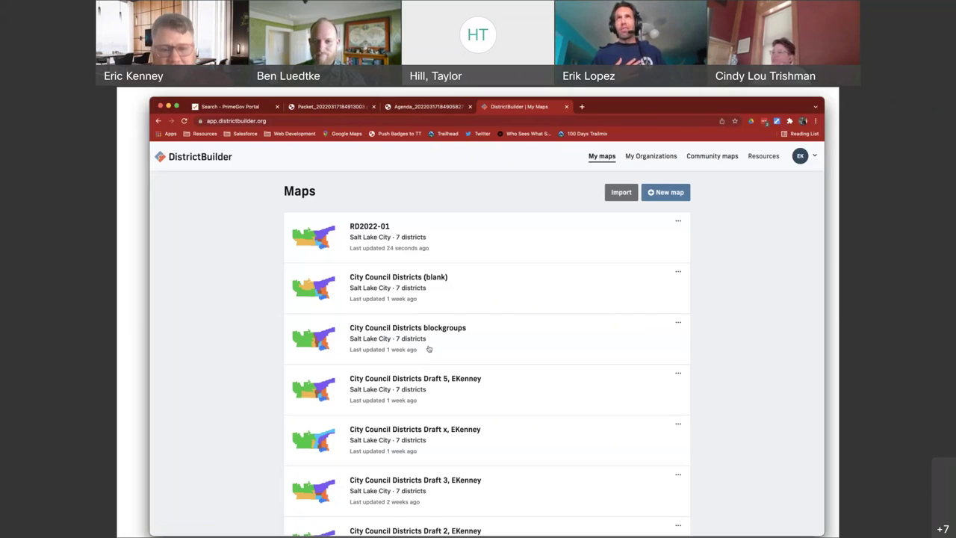
scroll(432, 446, down, 1)
click(431, 446)
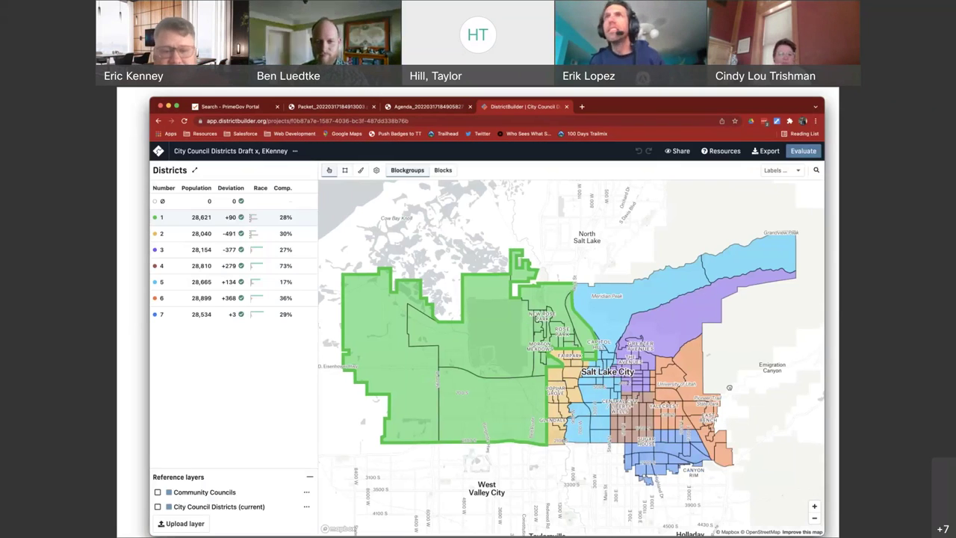
- Examine Draft x's district boundaries from Rose Park and Fairpark through downtown to Ballpark and Central City
drag(729, 387, 660, 387)
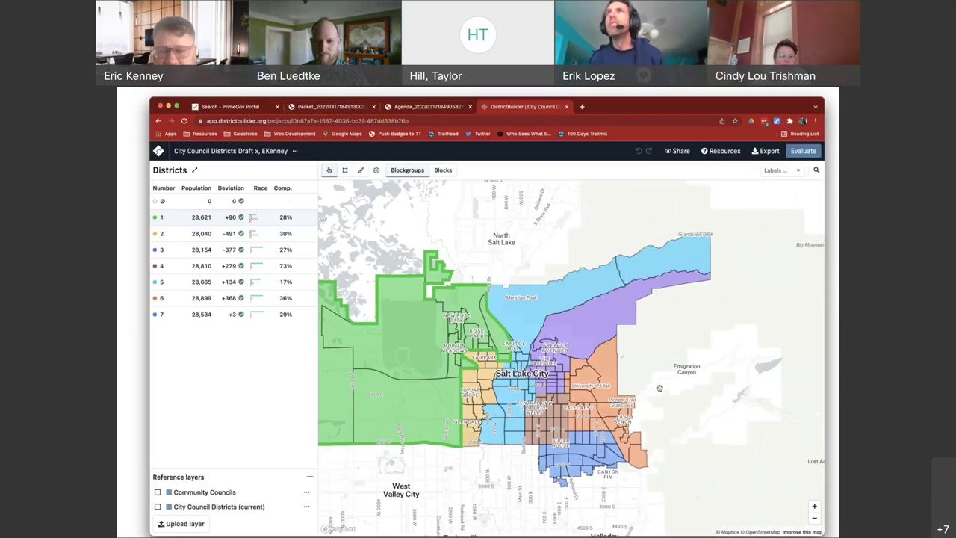
click(814, 506)
drag(772, 433, 728, 350)
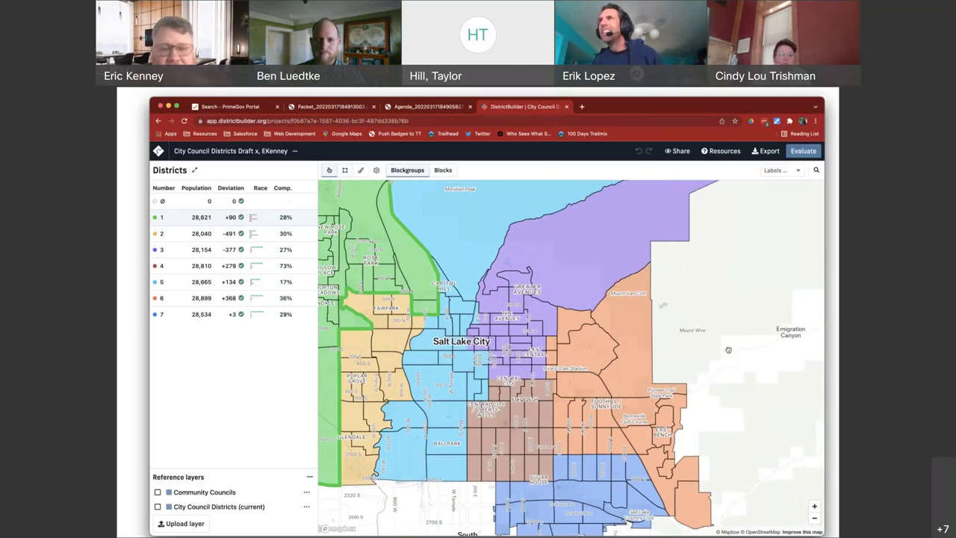
drag(366, 255, 605, 275)
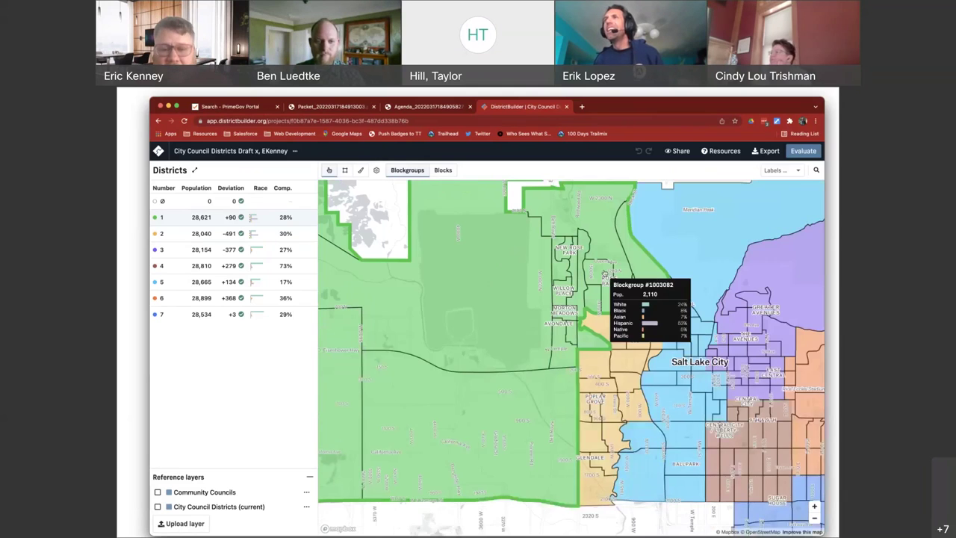
drag(551, 263, 469, 301)
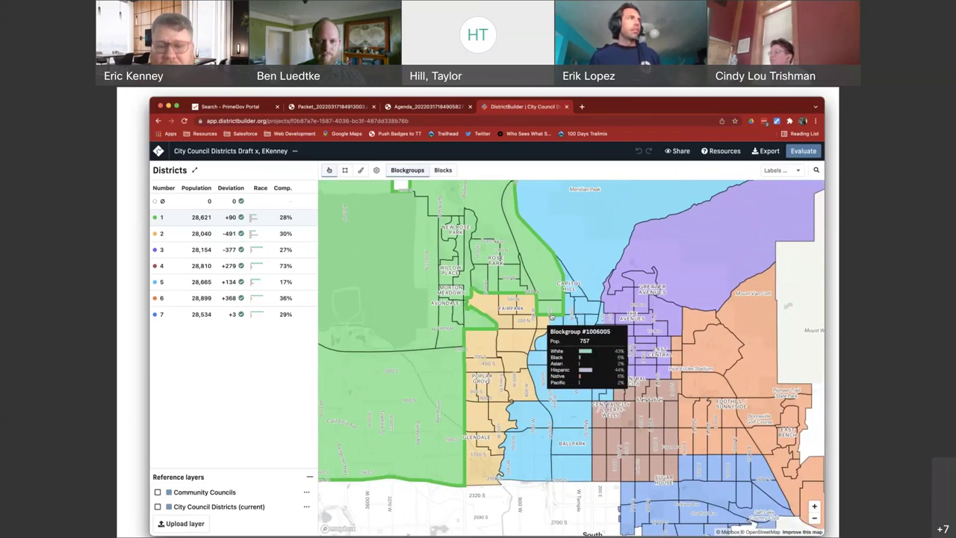
drag(529, 341, 564, 322)
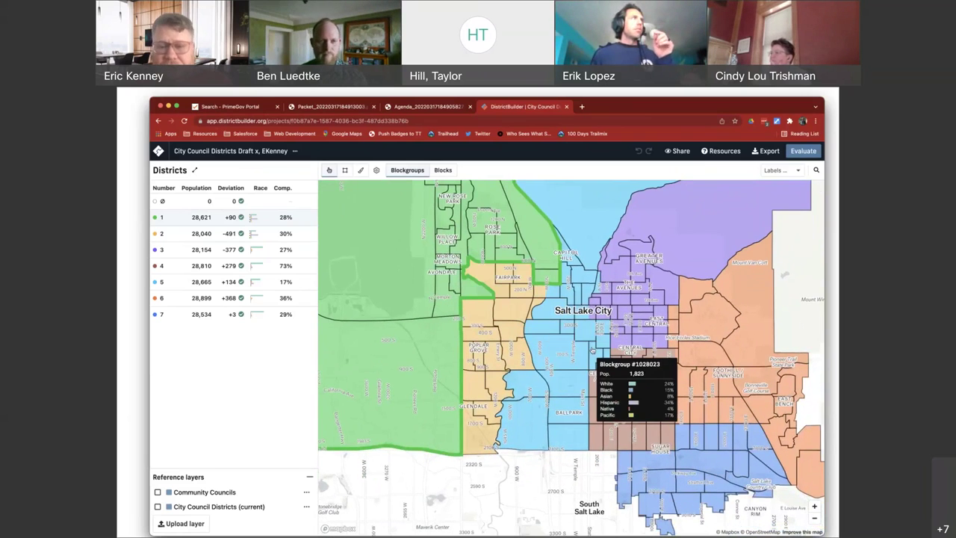
drag(594, 351, 450, 386)
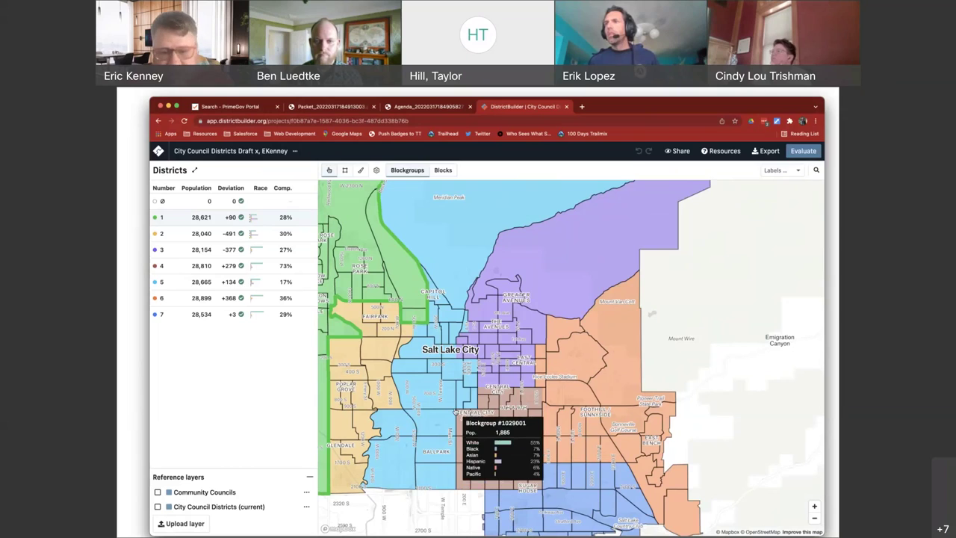
- Inspect Draft x's districts around the Avenues, Capitol Hill, East Central and the University of Utah up close
click(479, 410)
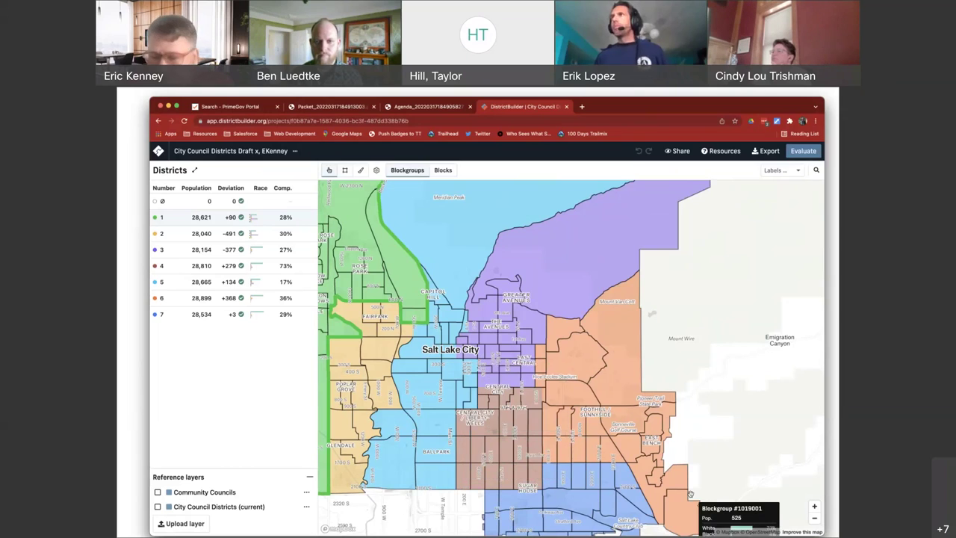
click(814, 506)
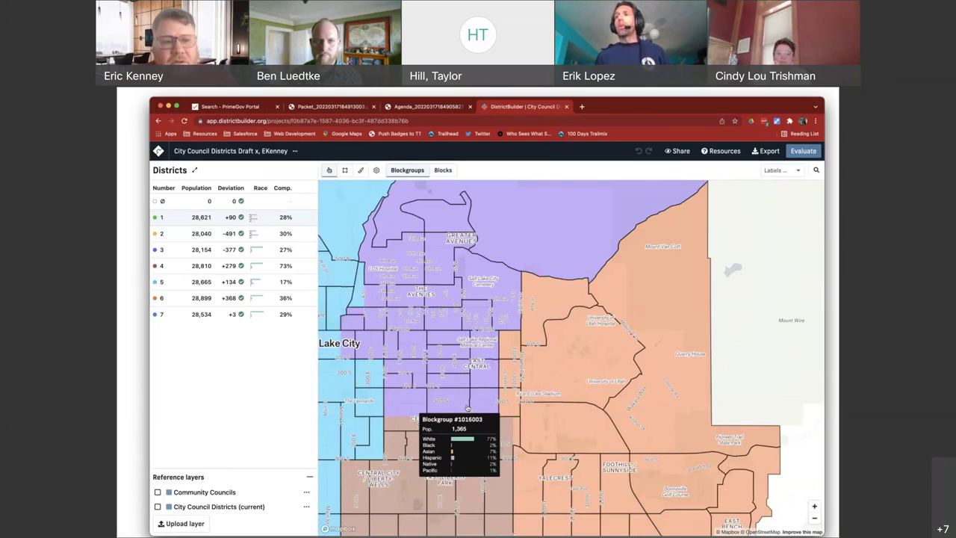
drag(468, 410, 533, 415)
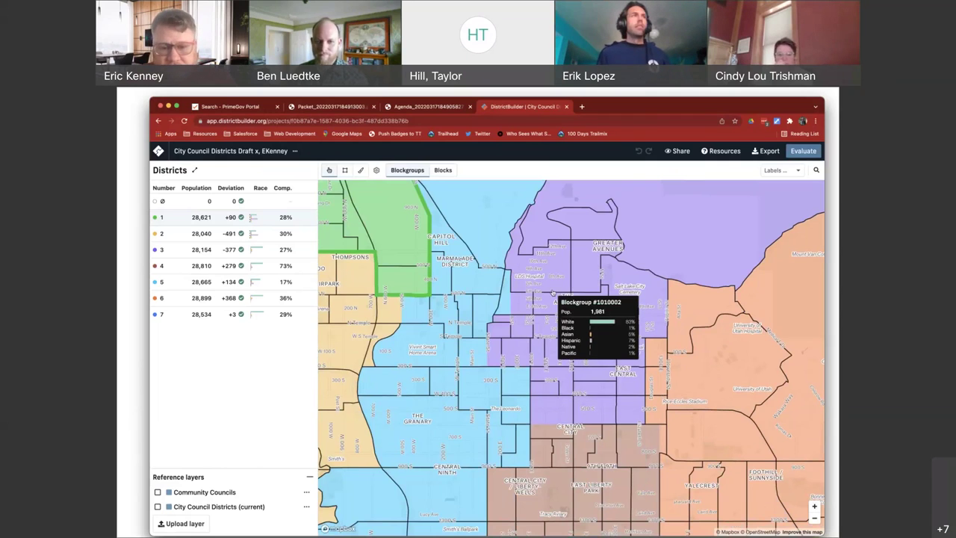
drag(531, 275, 448, 271)
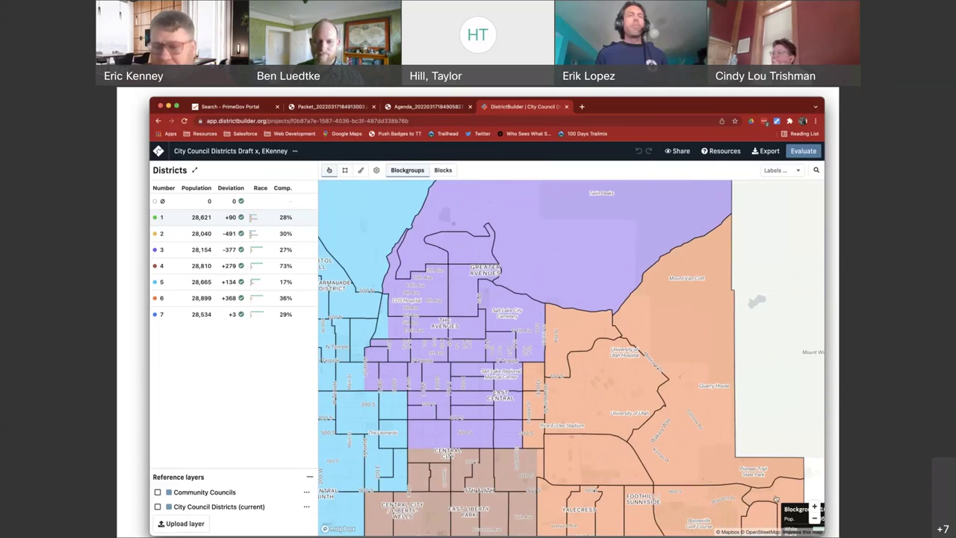
click(815, 518)
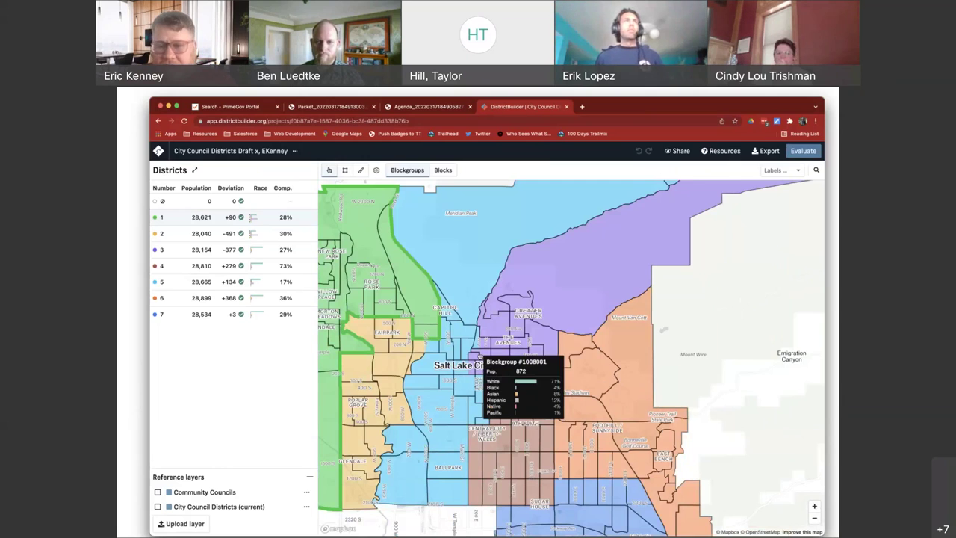
drag(608, 339, 612, 334)
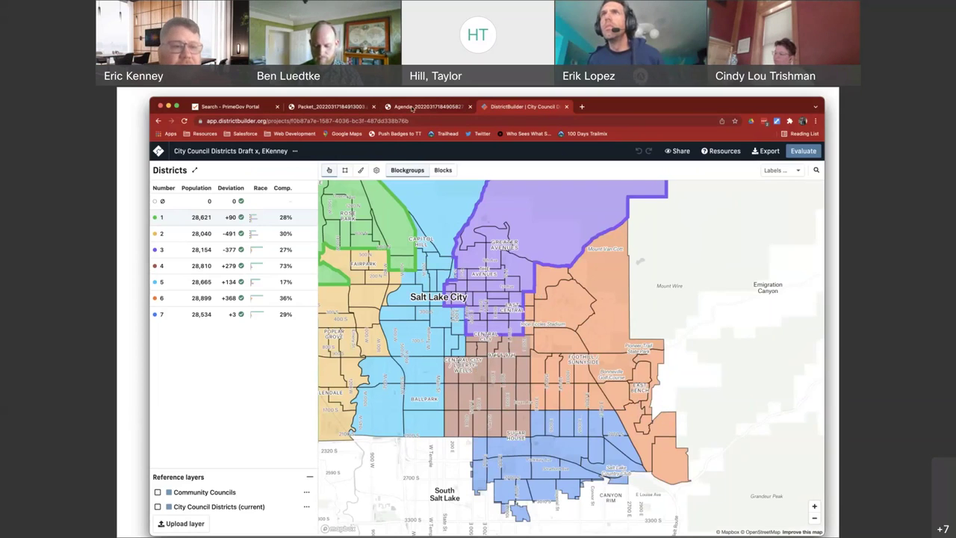
- Open the City Council Districts Draft 5 map and examine its west-side boundaries between districts 1 and 2
click(157, 153)
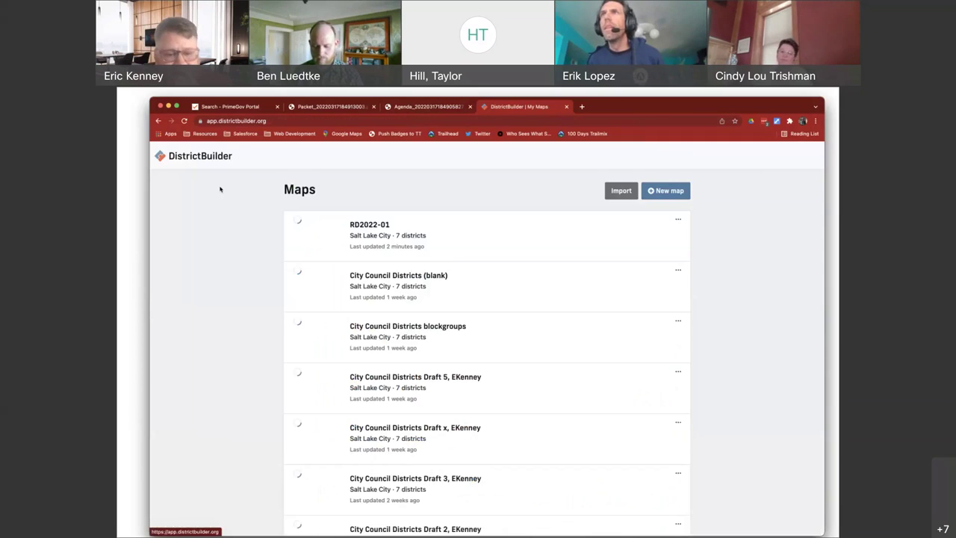
click(439, 382)
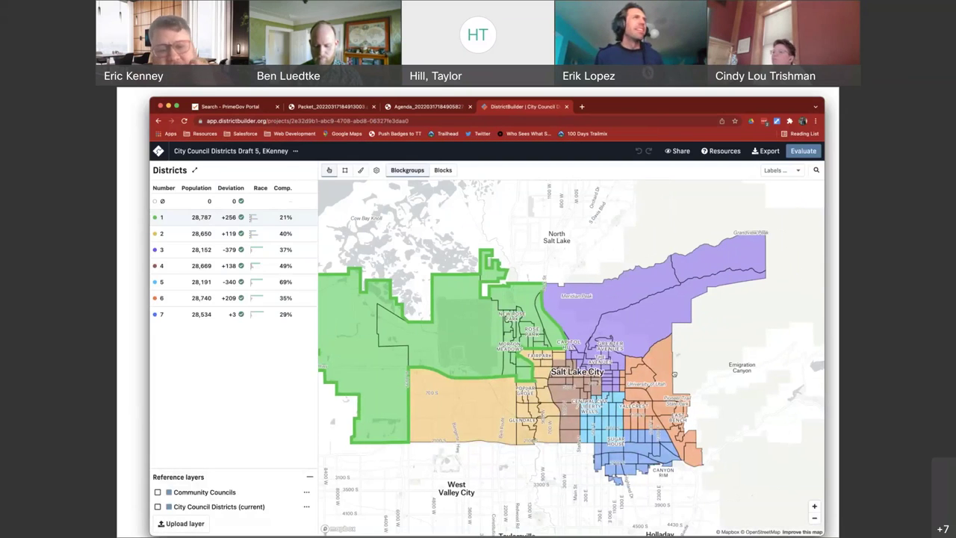
click(814, 505)
drag(747, 421, 767, 372)
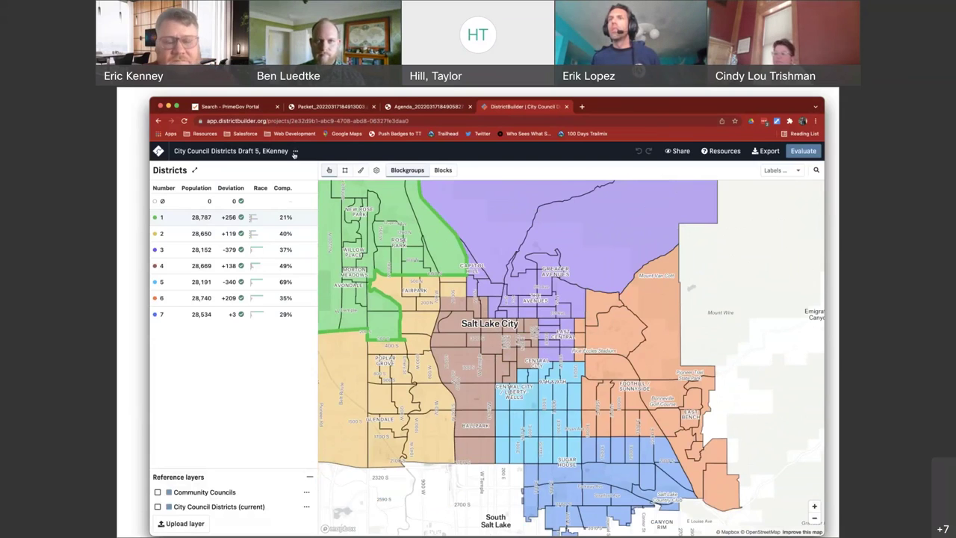
drag(408, 339, 436, 317)
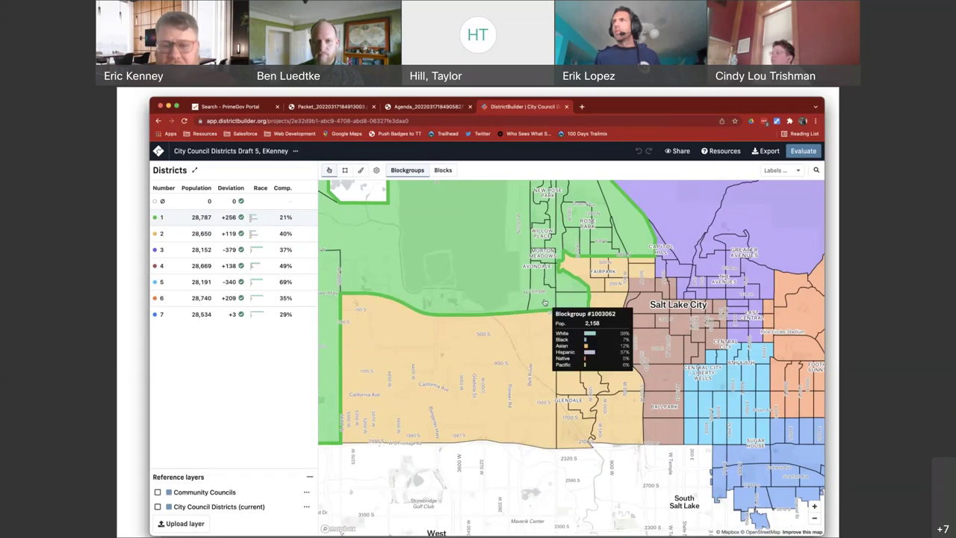
drag(544, 301, 459, 360)
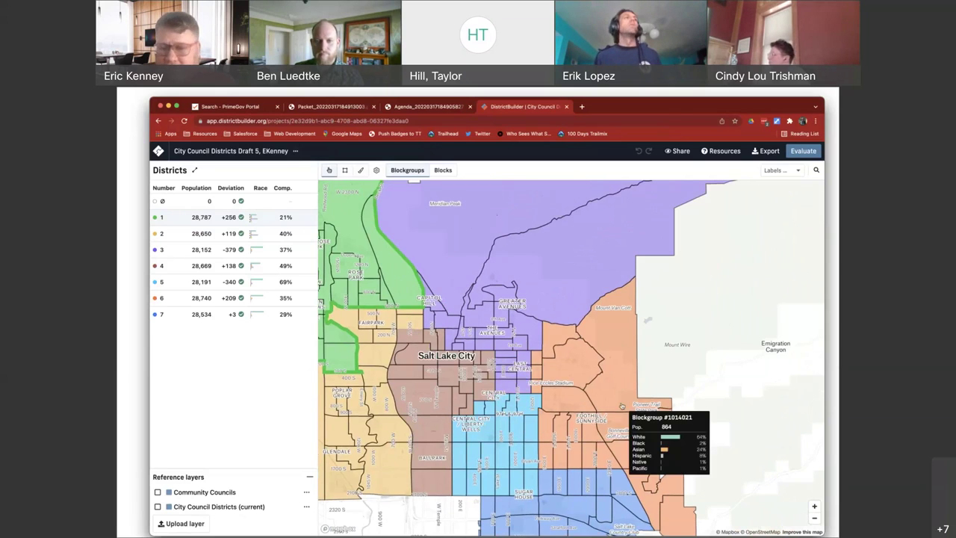
- Examine Draft 5's blockgroups and district boundaries around downtown, Central City, East Central and Liberty Wells up close
click(814, 505)
drag(403, 330, 594, 325)
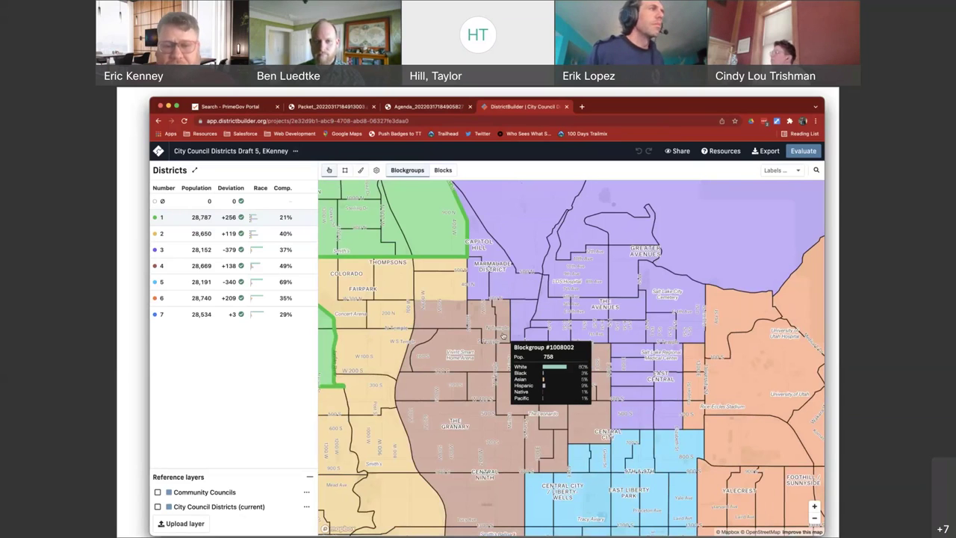
drag(506, 354, 480, 289)
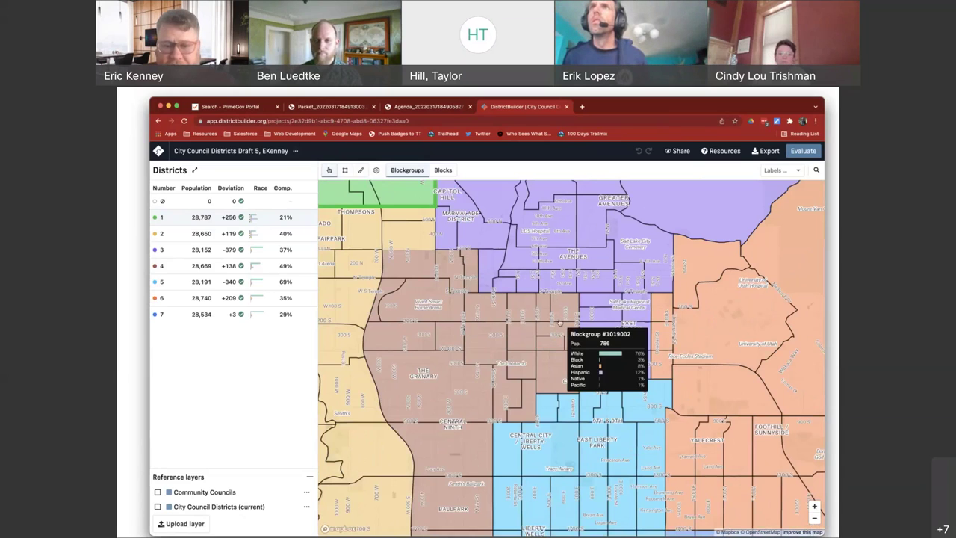
drag(555, 384, 557, 331)
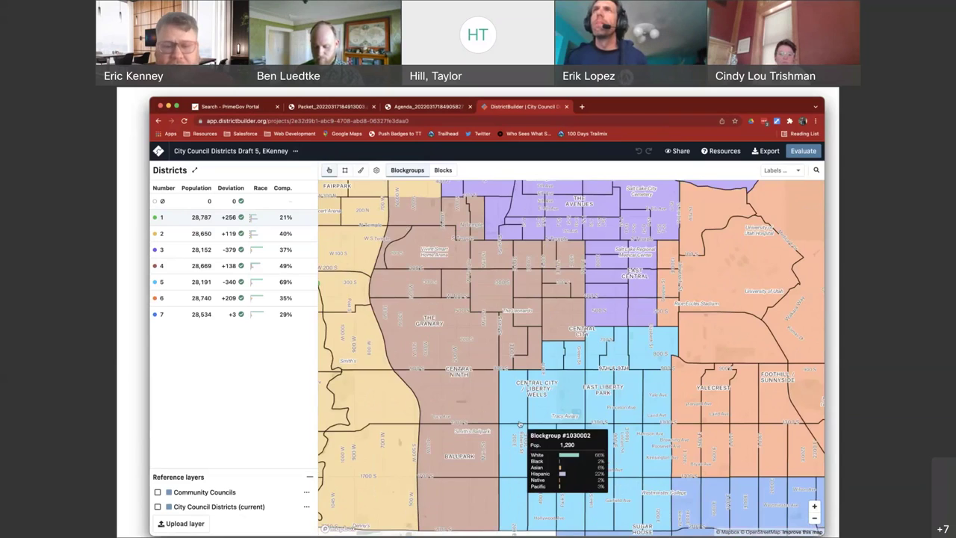
drag(515, 417, 412, 413)
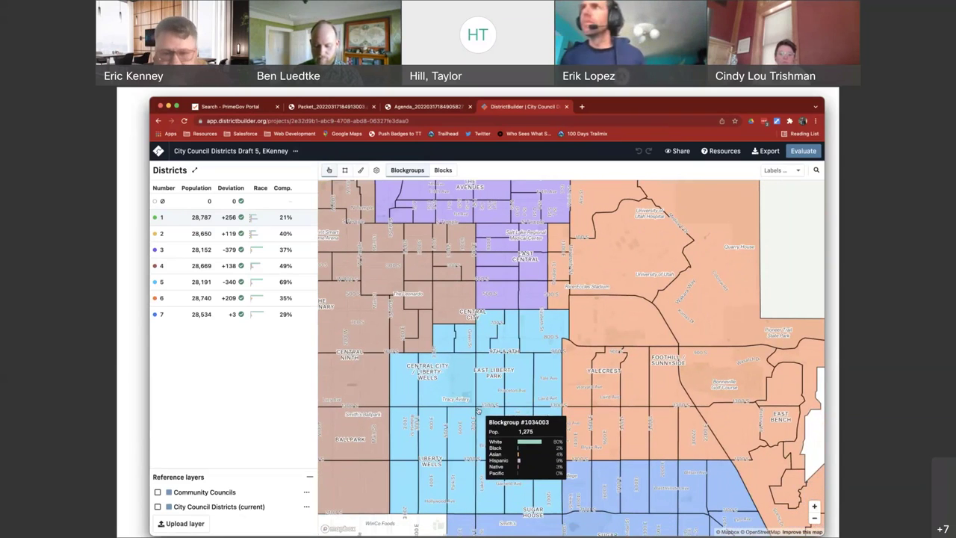
- Examine Draft 5's district boundaries from the University of Utah and East Bench across the whole city to Fairpark and Glendale
drag(455, 272, 402, 304)
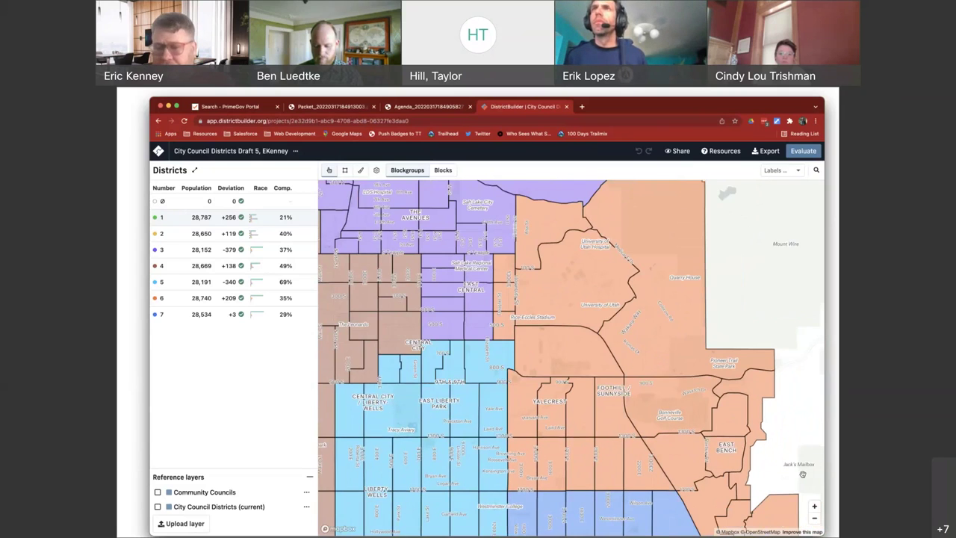
click(814, 517)
click(815, 518)
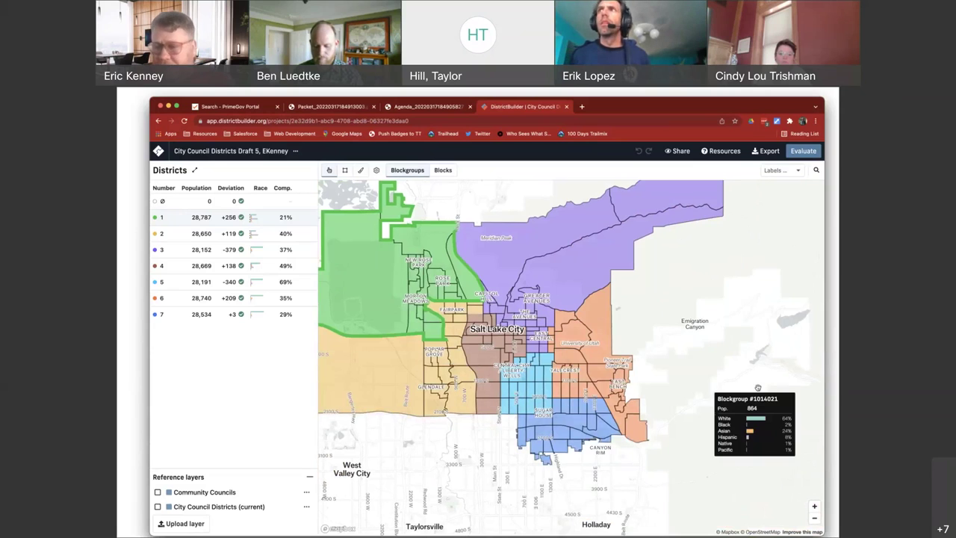
click(815, 506)
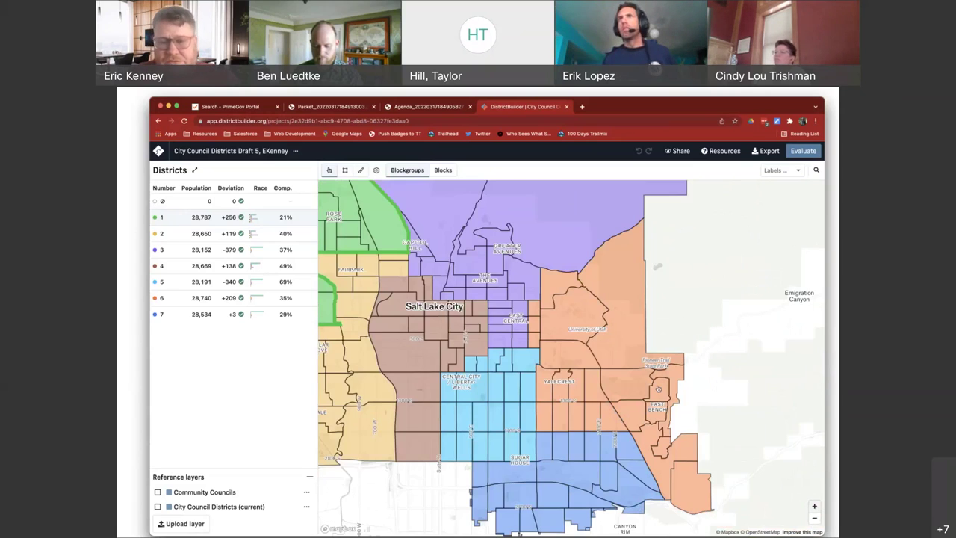
drag(441, 257, 532, 301)
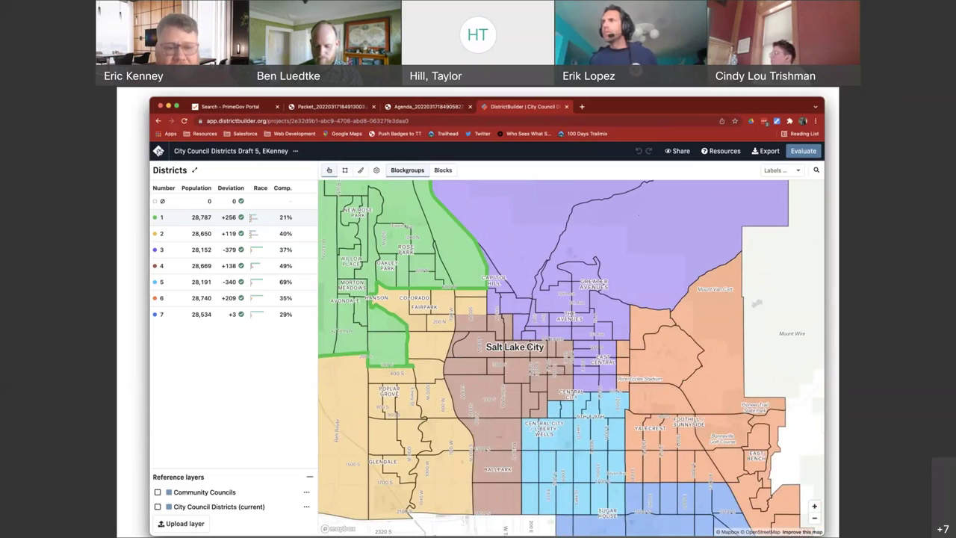
- Return to the list of saved maps and open the City Council Districts Draft 2 map
click(158, 121)
scroll(407, 365, down, 1)
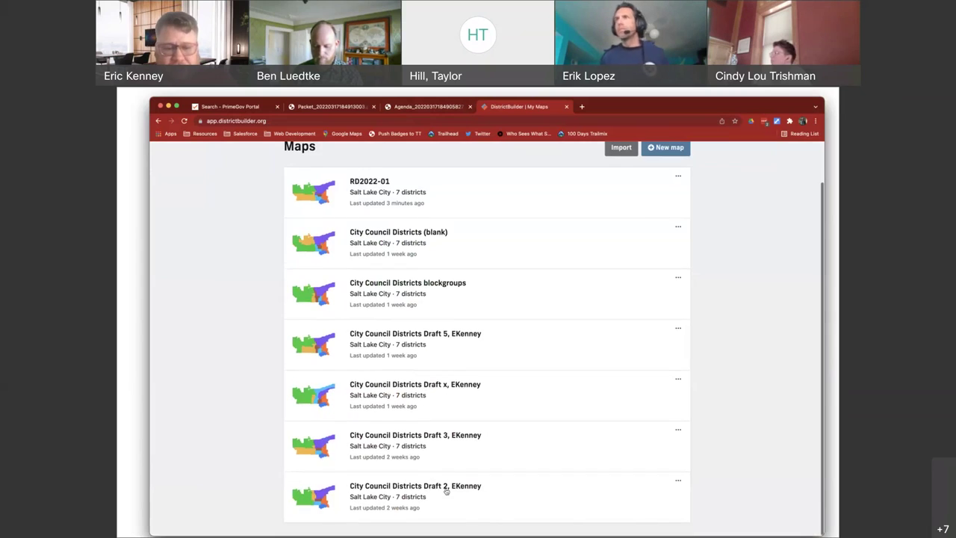
click(316, 496)
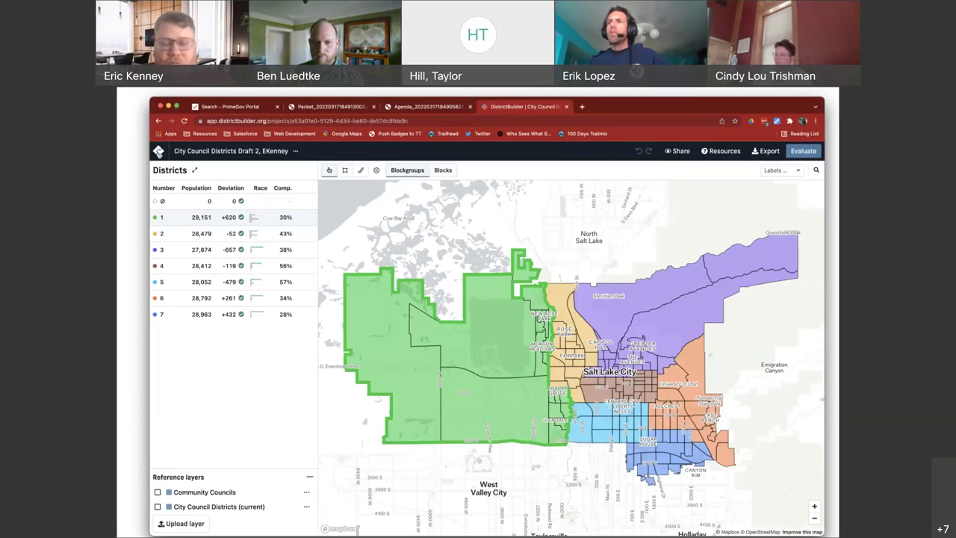
- Reopen the City Council Districts Draft 5 map and enlarge the neighborhoods between Glendale, downtown and East Bench
click(158, 152)
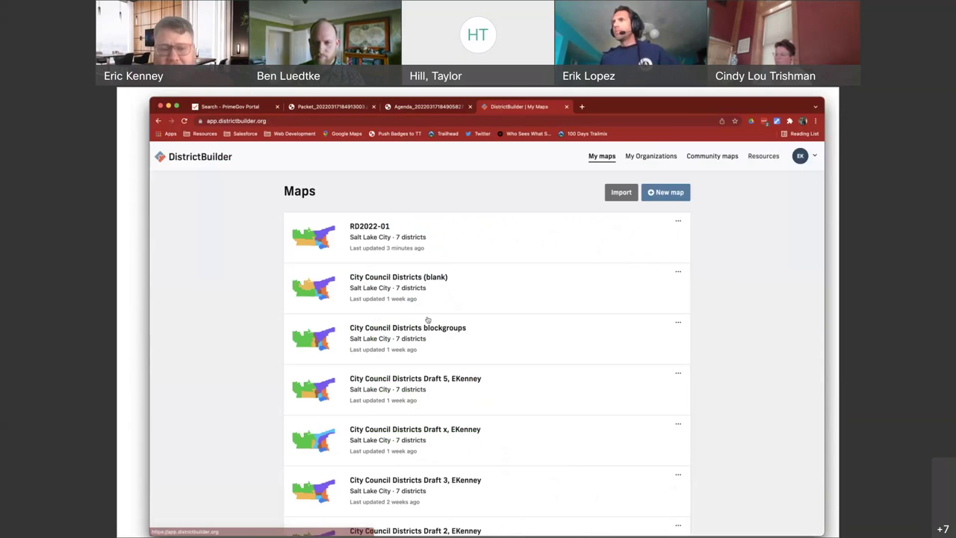
scroll(427, 329, down, 1)
scroll(426, 335, up, 1)
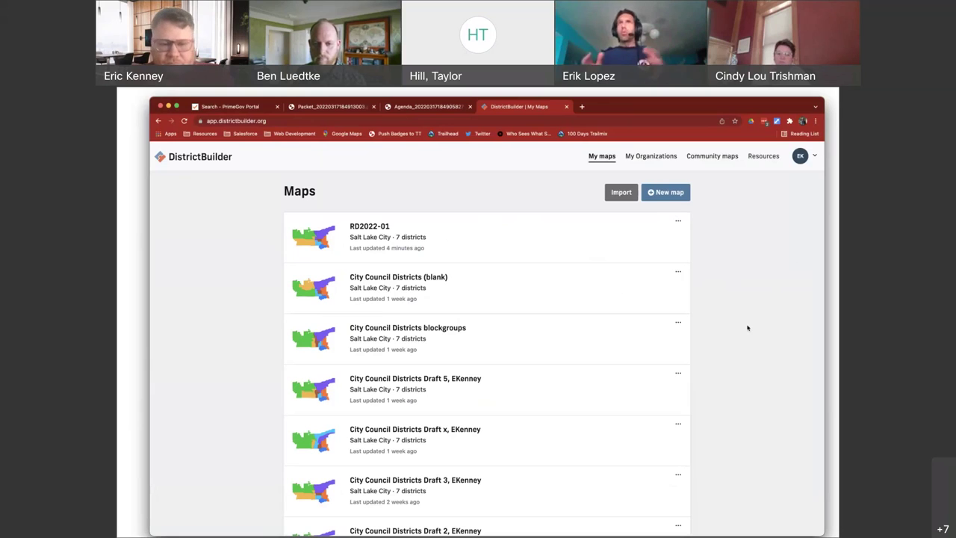
click(425, 381)
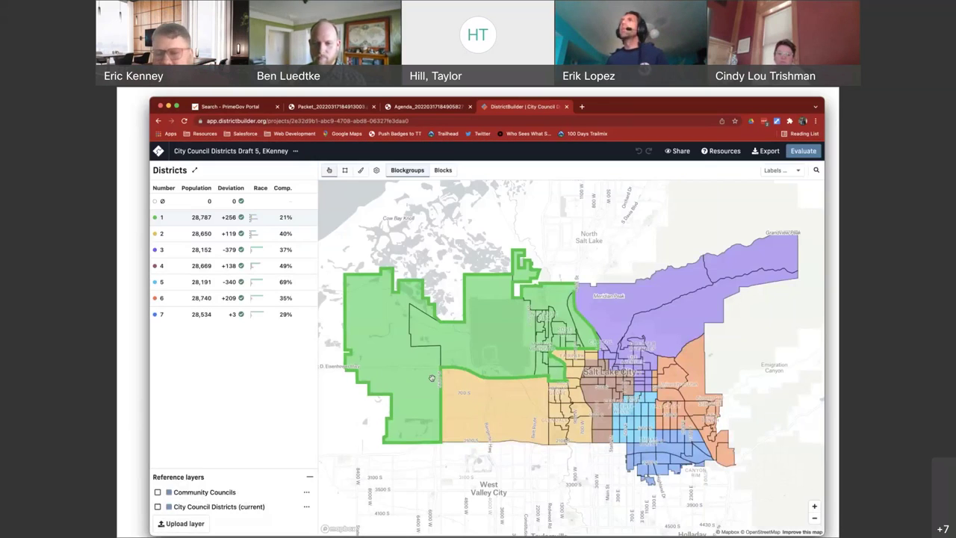
click(815, 506)
drag(558, 457, 567, 381)
drag(567, 382, 469, 405)
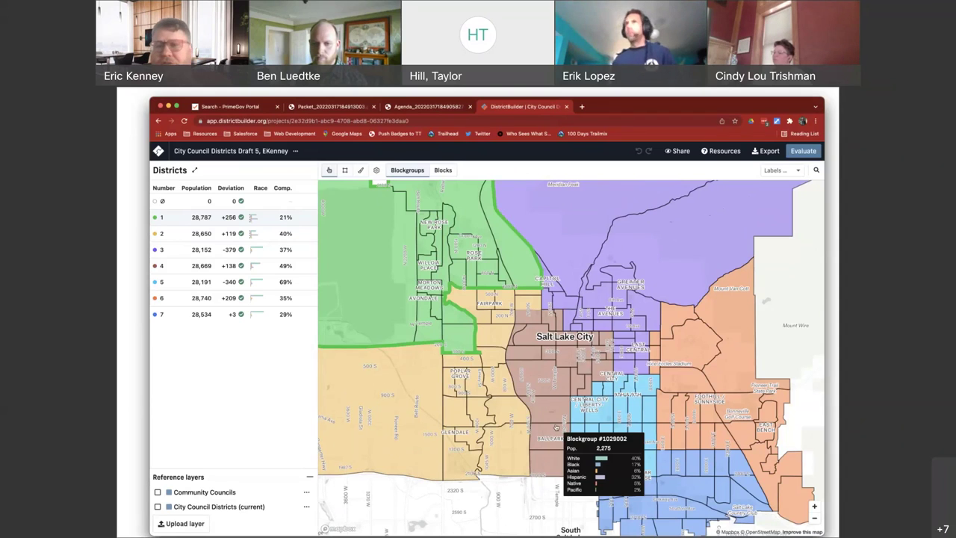
- Examine Draft 5's blockgroups and boundaries from downtown through Central City and Liberty Wells to Sugar House
drag(611, 221, 612, 241)
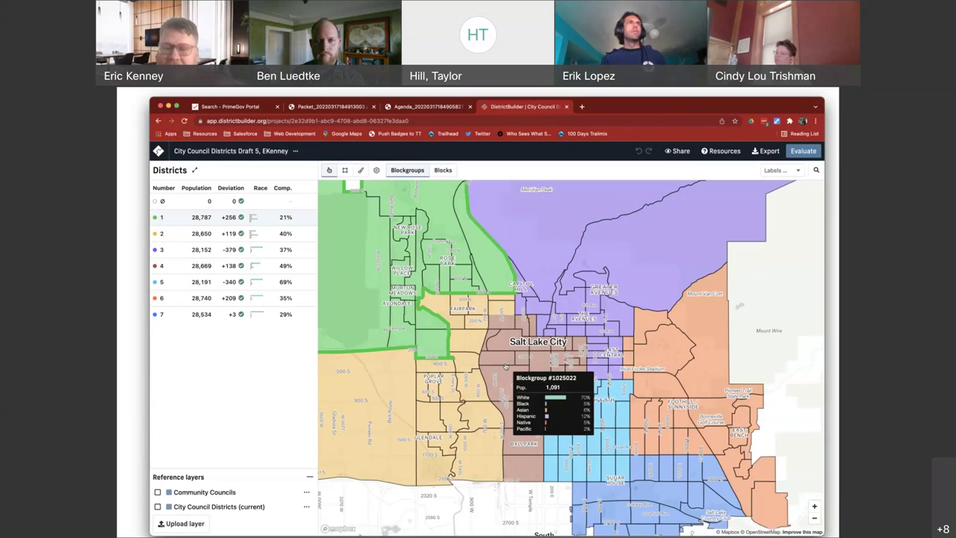
mouse_move(556, 363)
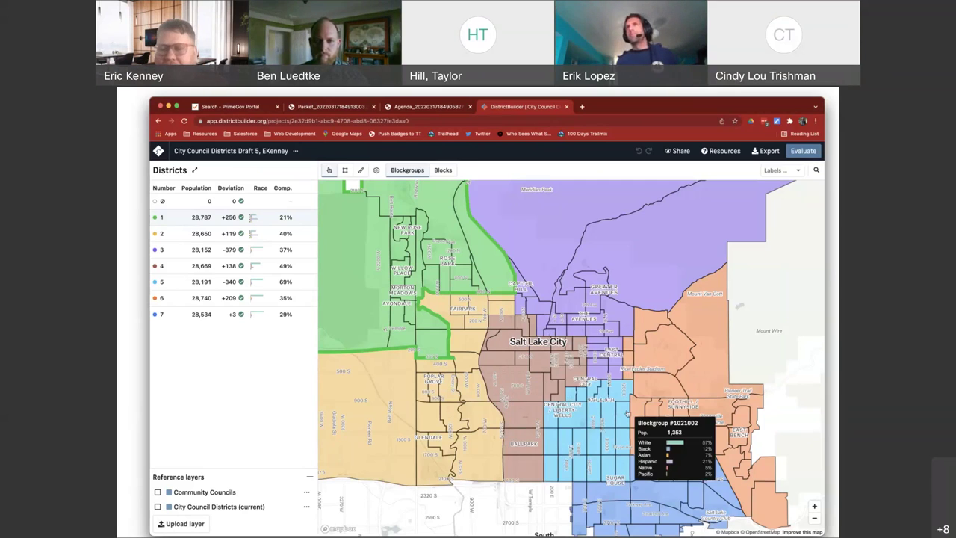
drag(627, 413, 595, 384)
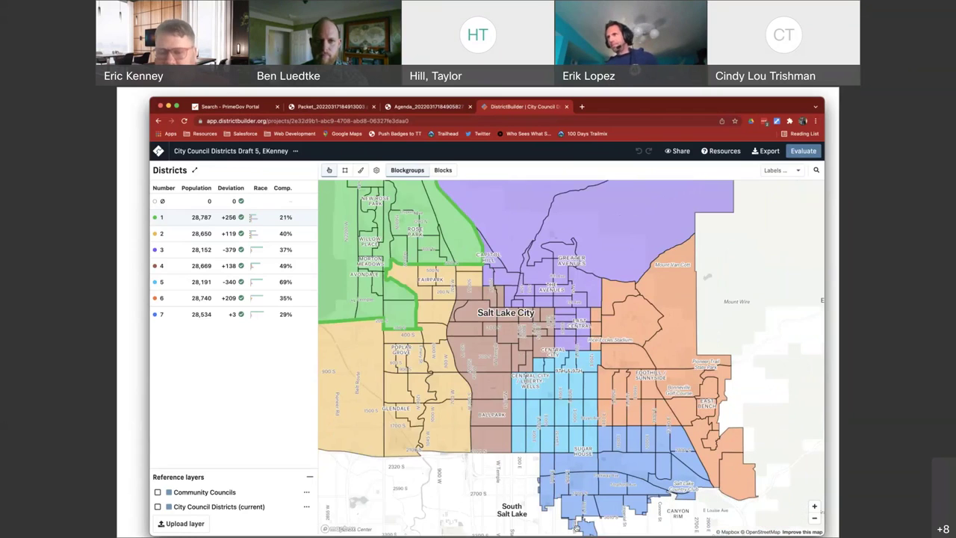
drag(567, 528, 551, 505)
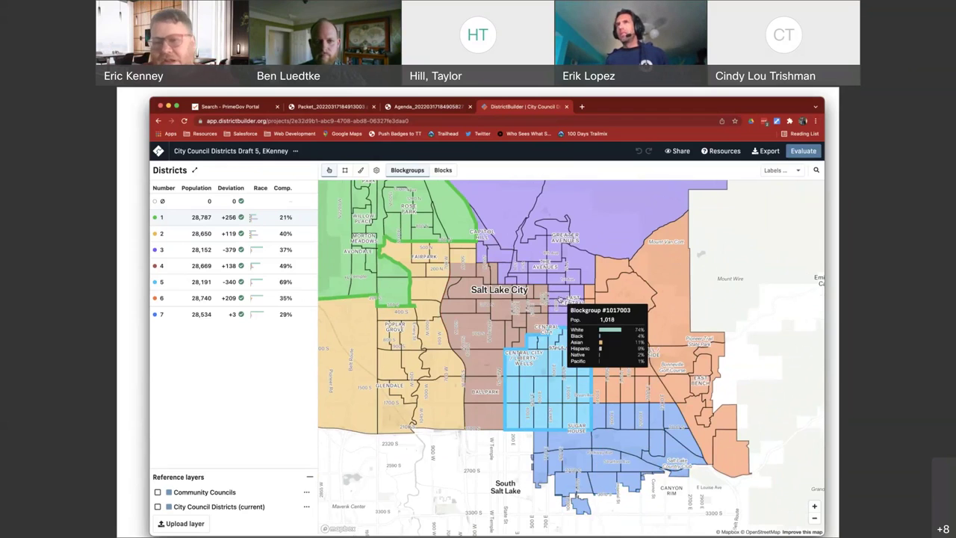
- Examine Draft 5's boundaries around Ballpark, Rose Park, Fairpark and Capitol Hill, up close and in wider context
scroll(561, 300, up, 1)
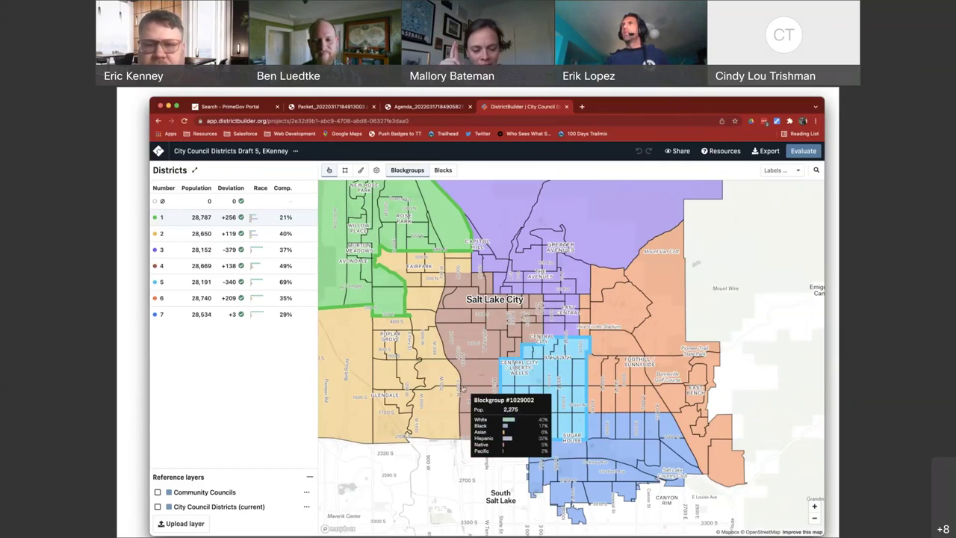
drag(479, 299, 488, 369)
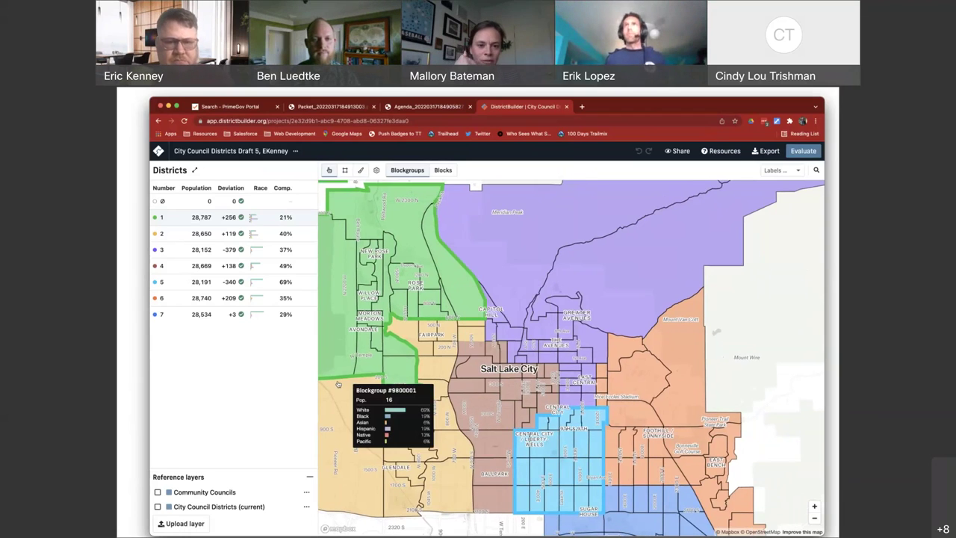
scroll(343, 386, up, 2)
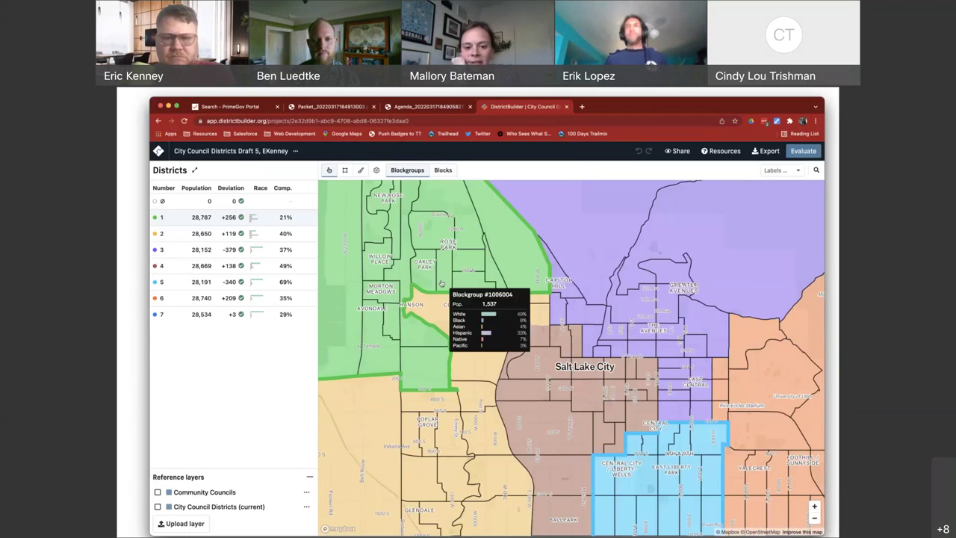
scroll(417, 343, down, 2)
scroll(417, 343, up, 1)
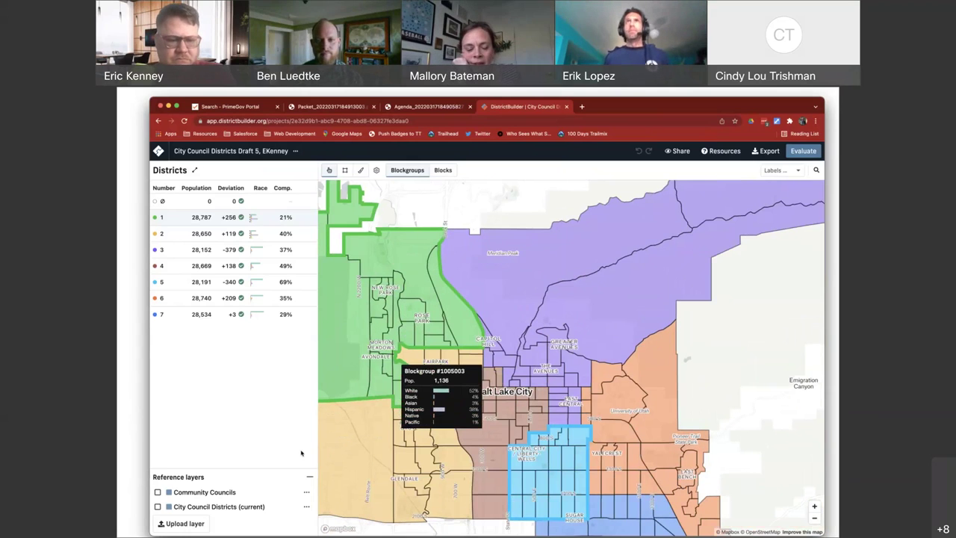
- Show the City Council Districts (current) reference layer over Draft 5 and compare the current boundaries with the proposed districts
click(157, 507)
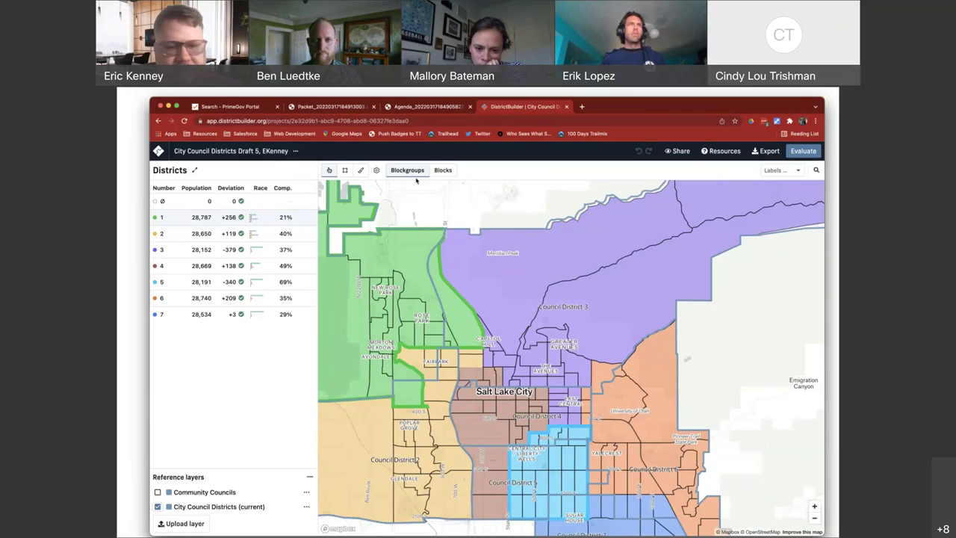
mouse_move(251, 221)
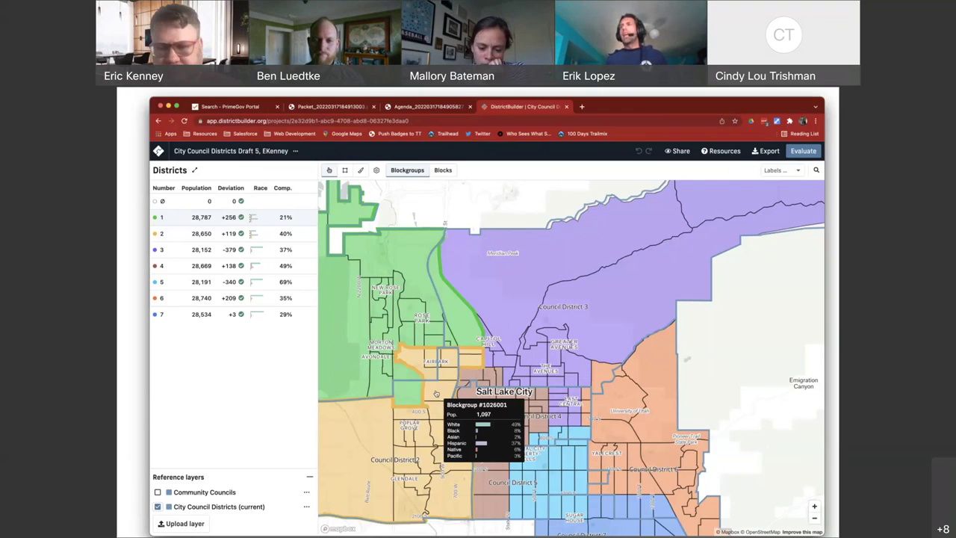
drag(436, 393, 452, 326)
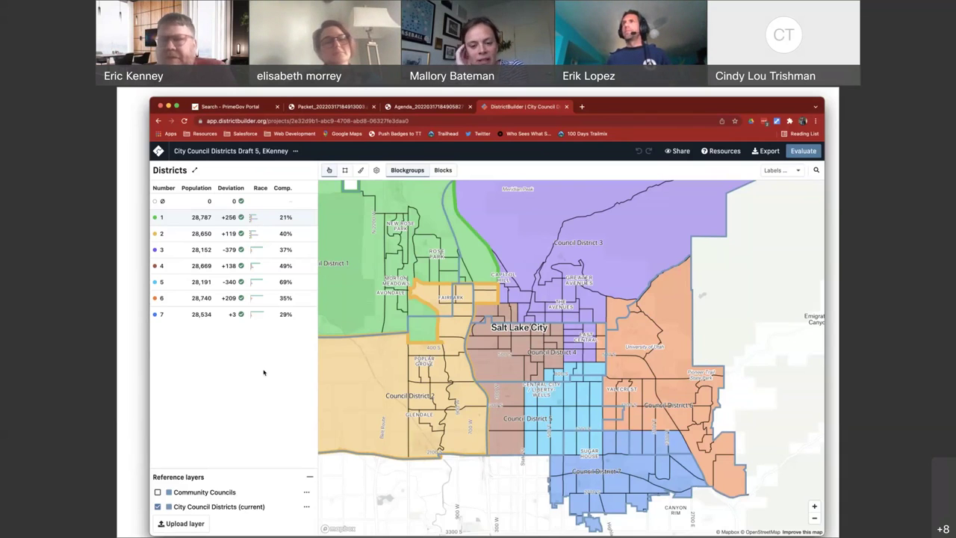
click(310, 224)
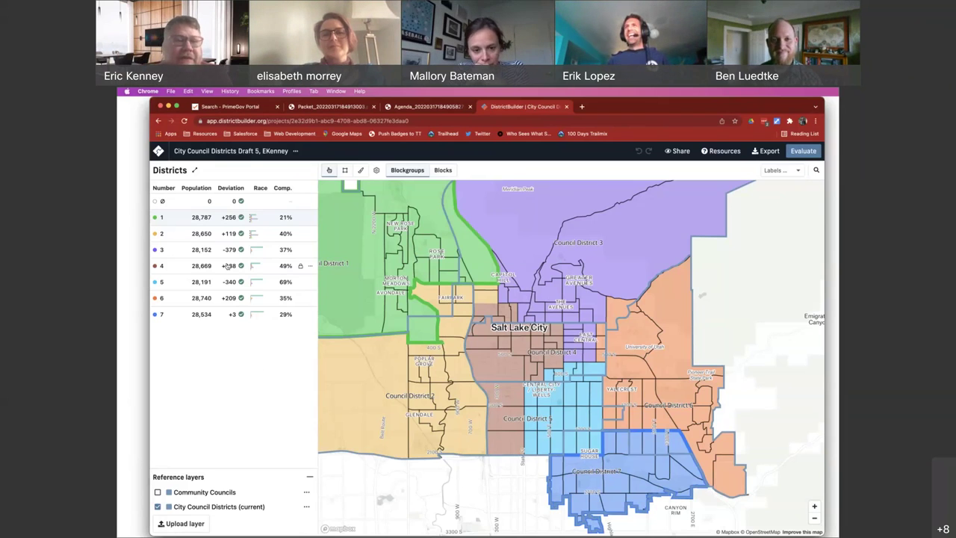
- Return to the list of saved maps and open the City Council Districts blockgroups map
click(158, 150)
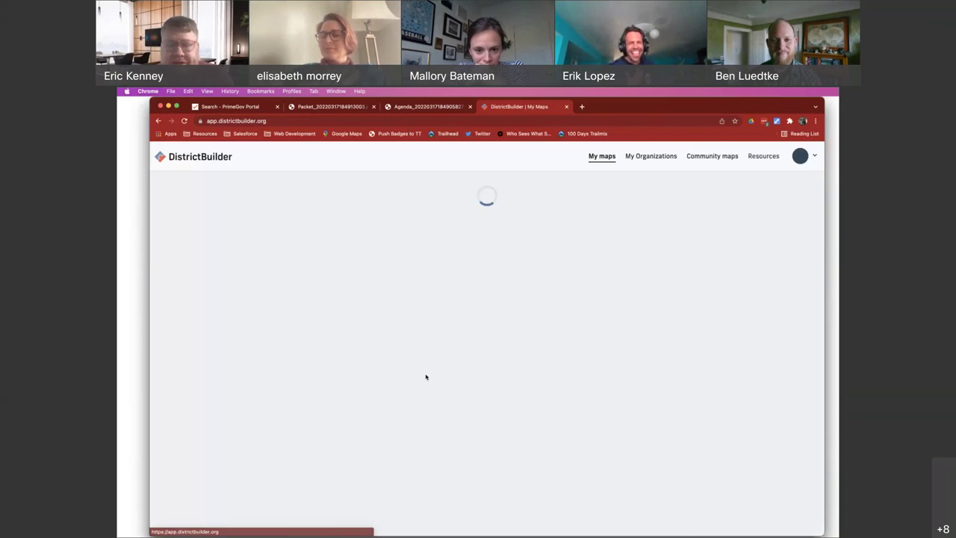
scroll(472, 414, down, 2)
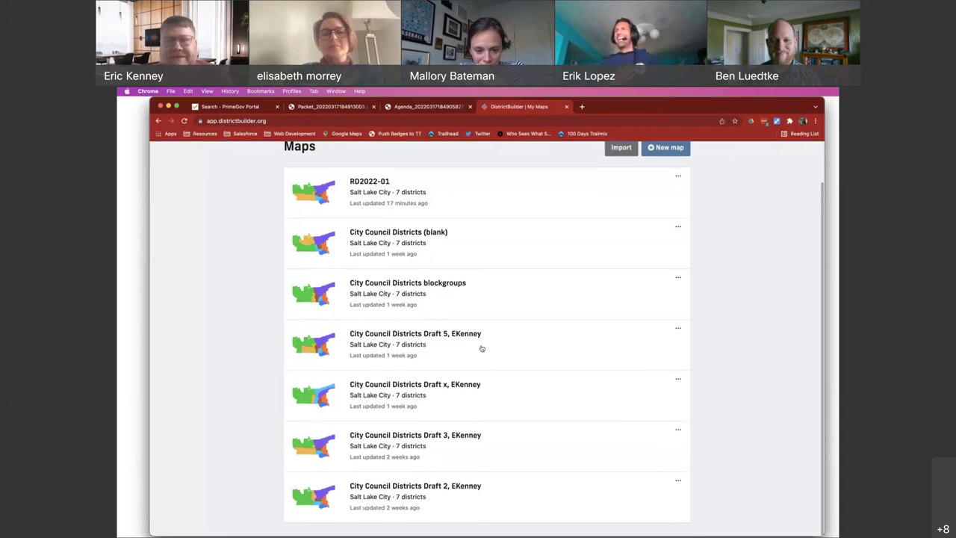
scroll(481, 348, up, 2)
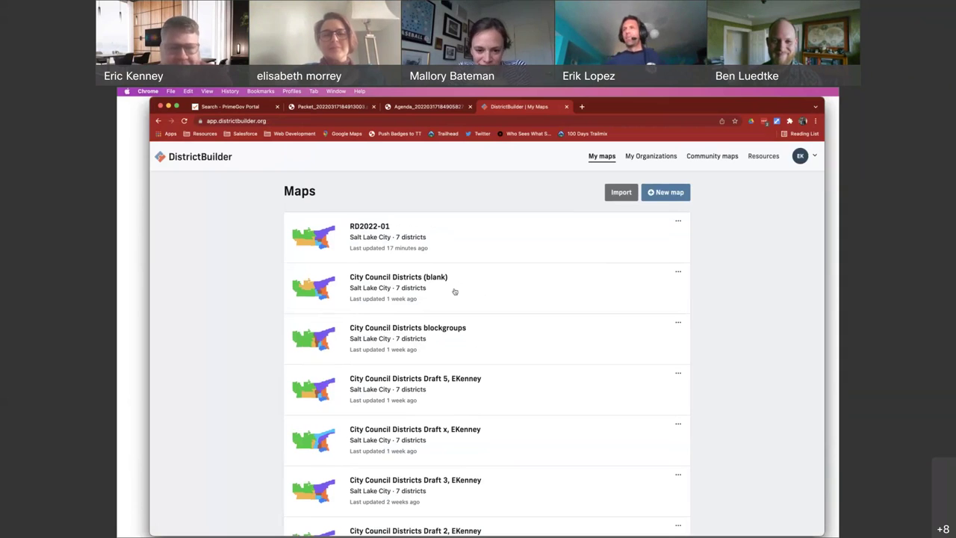
click(436, 329)
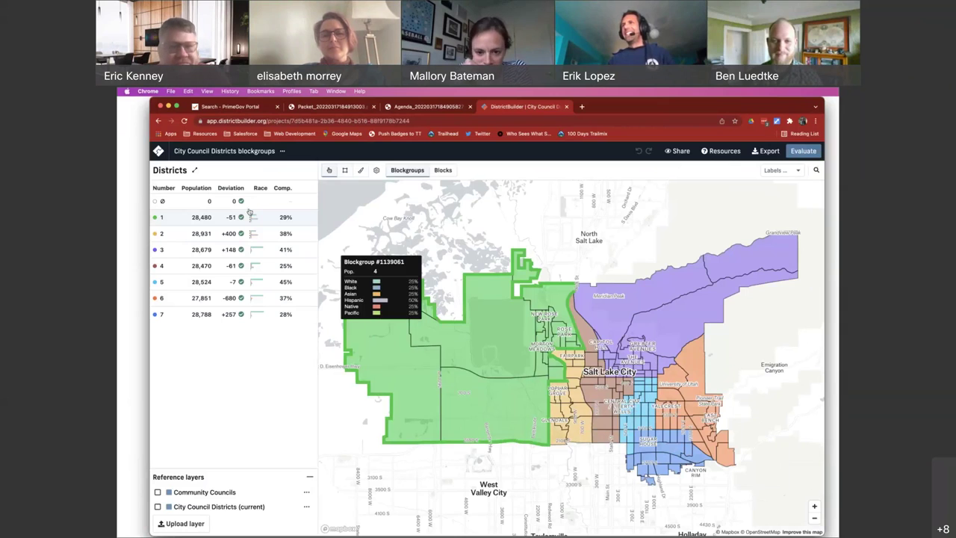
- Leave the blockgroups map and reopen City Council Districts Draft 5 from the saved maps
click(157, 151)
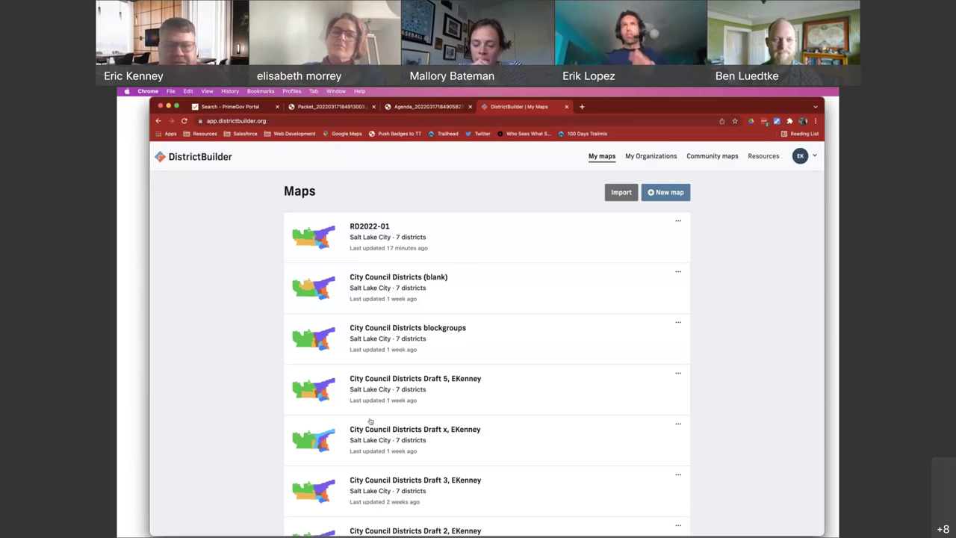
scroll(414, 326, down, 2)
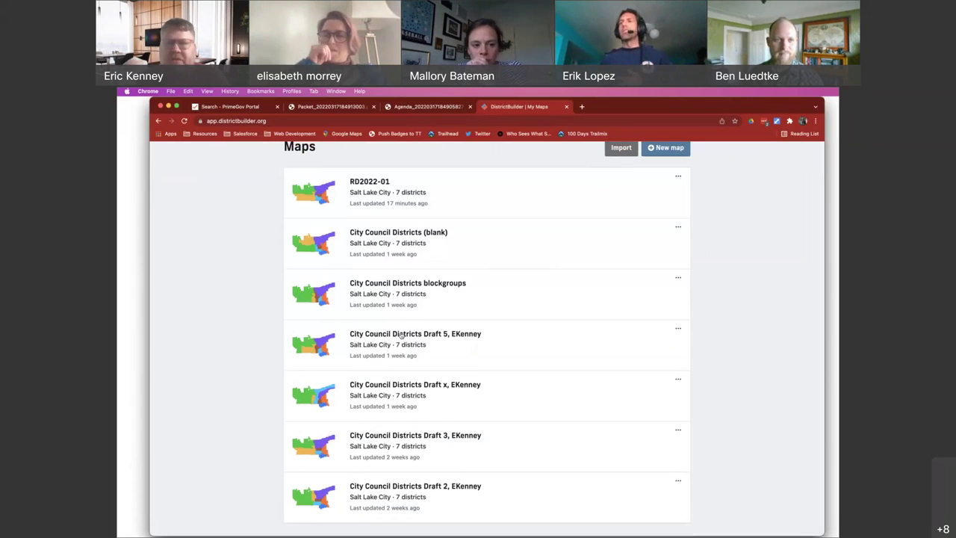
click(401, 334)
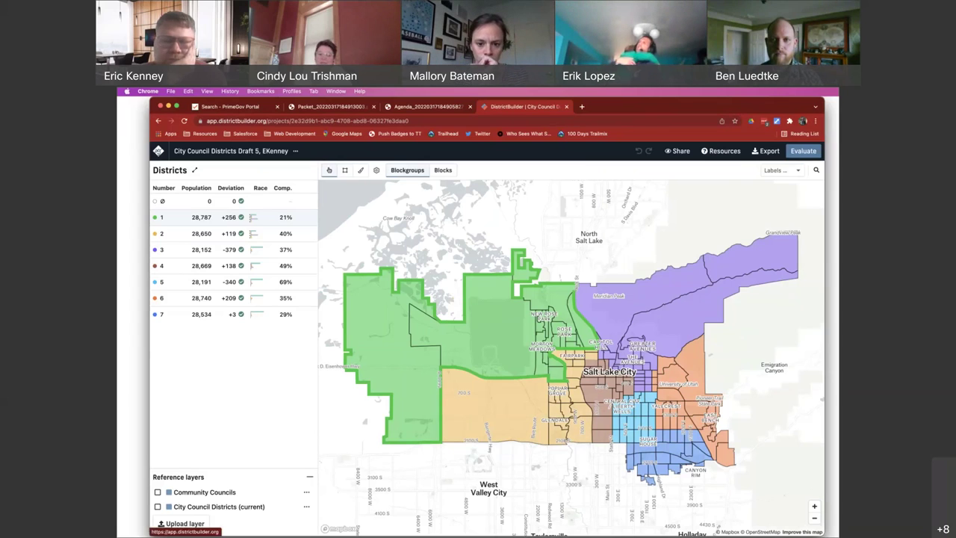
- Open the Salt Lake City Redistricting organization page and look over its map templates and featured maps
click(159, 151)
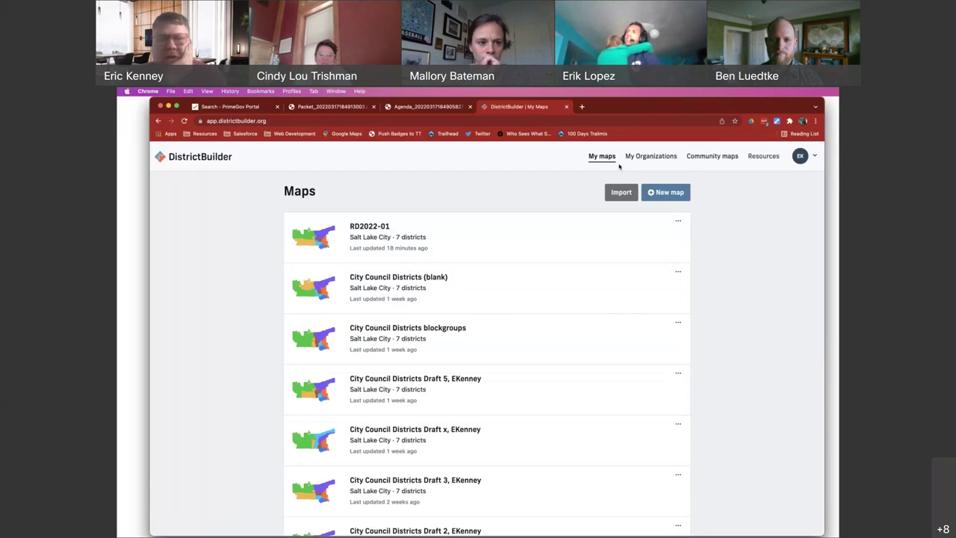
click(651, 156)
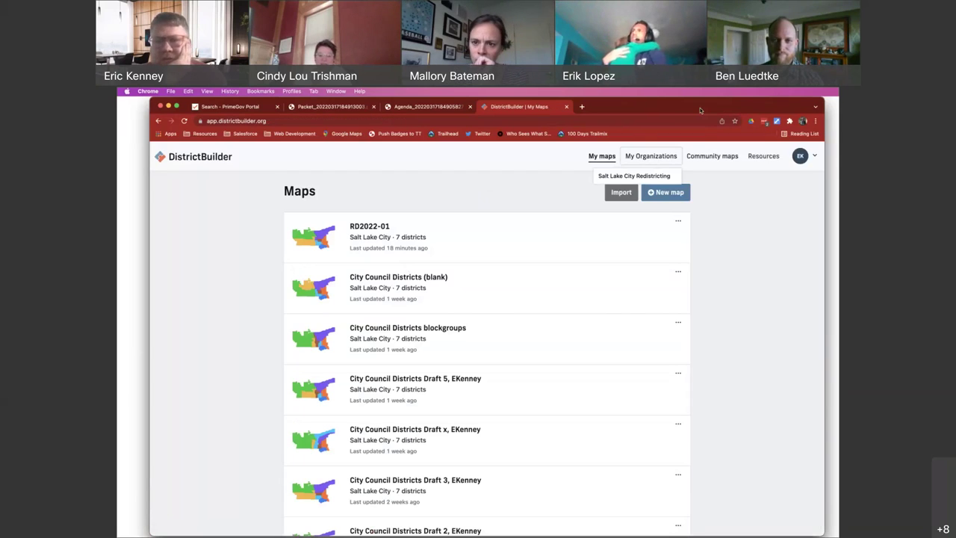
click(630, 176)
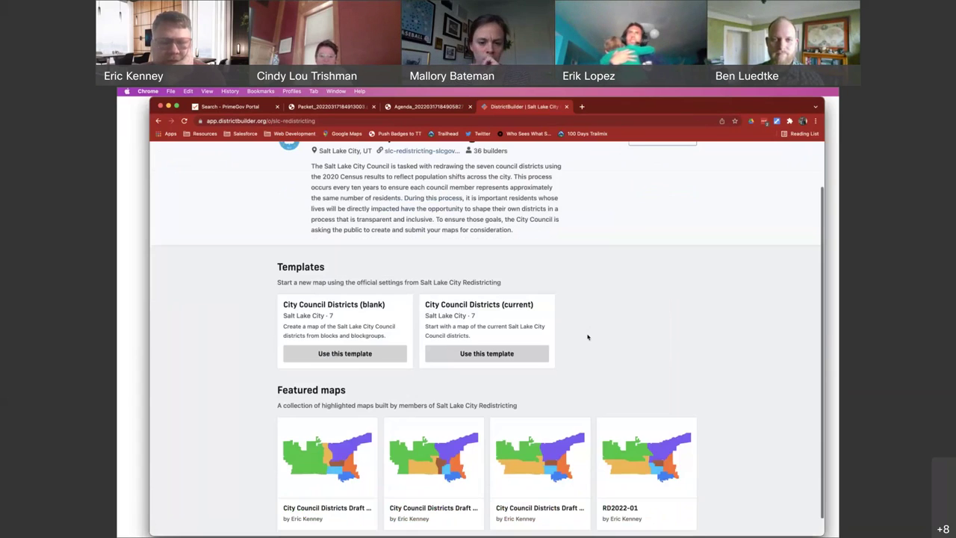
scroll(587, 336, down, 3)
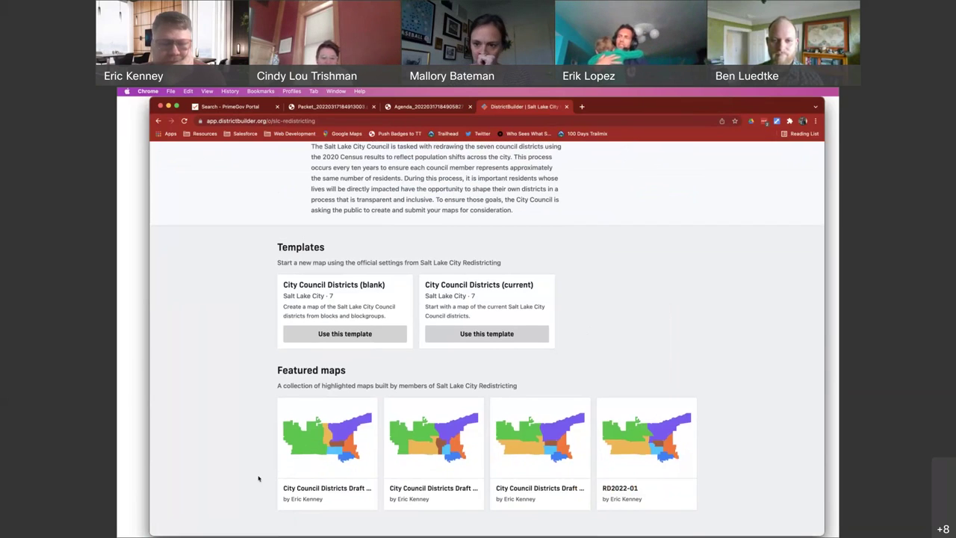
scroll(259, 447, up, 2)
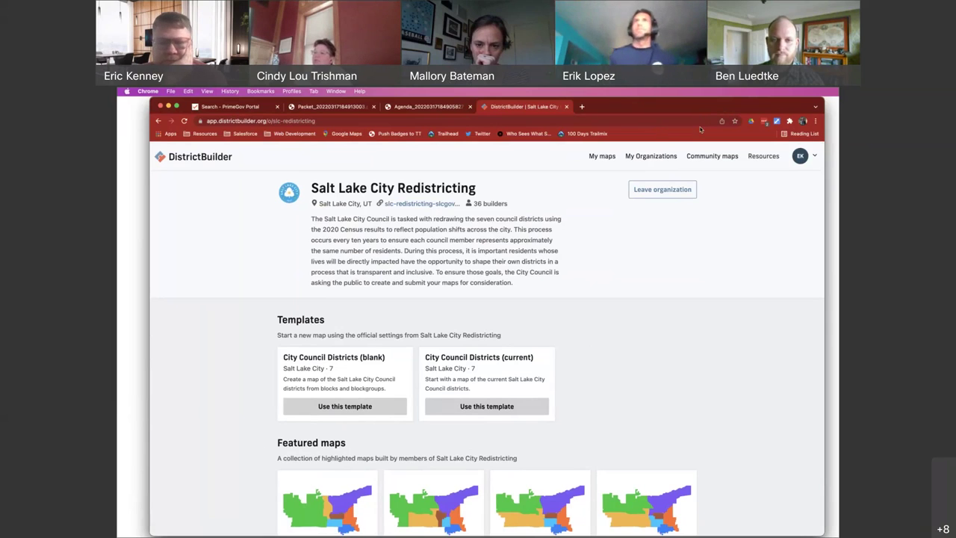
scroll(590, 408, down, 2)
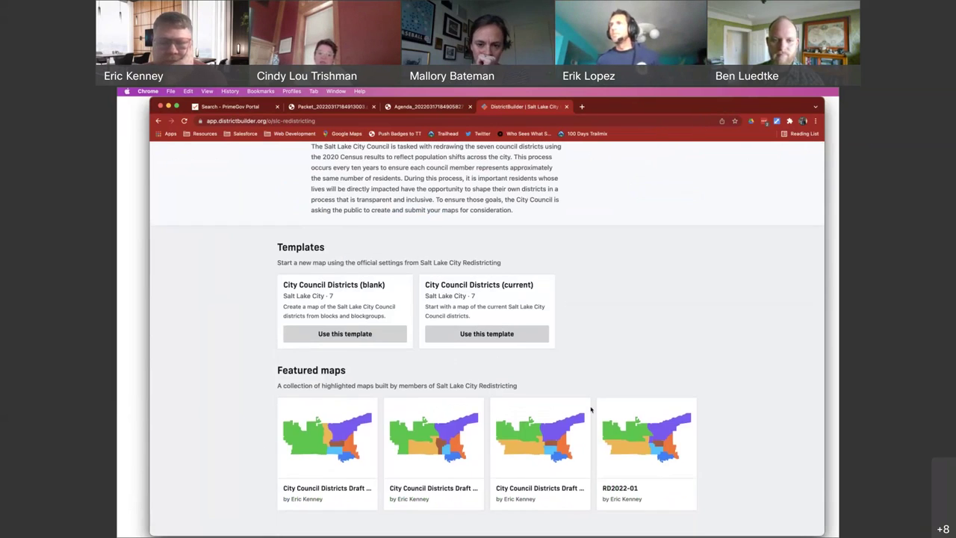
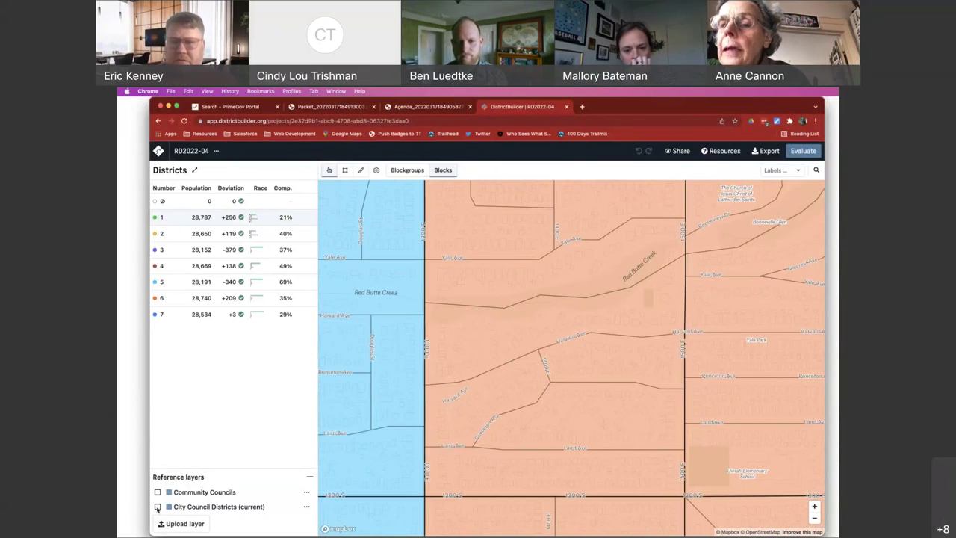
- Show the City Council Districts (current) reference layer over RD2022-04 and examine the District 5 and 6 boundary around East High School
click(157, 507)
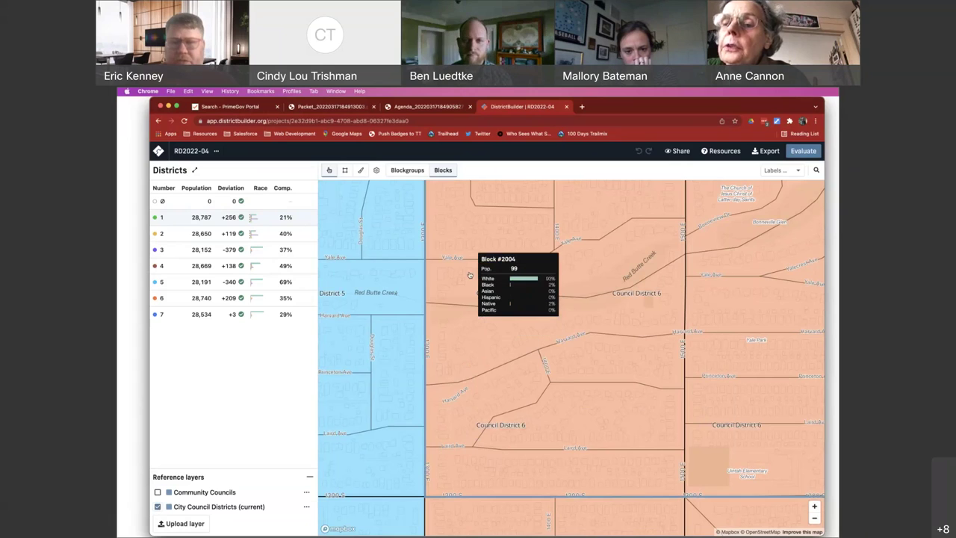
scroll(469, 276, up, 3)
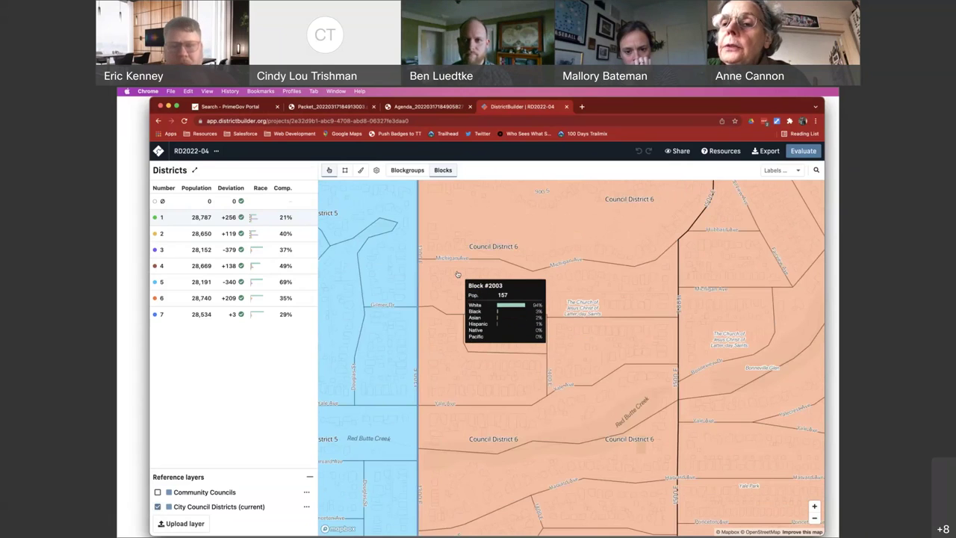
scroll(458, 275, up, 5)
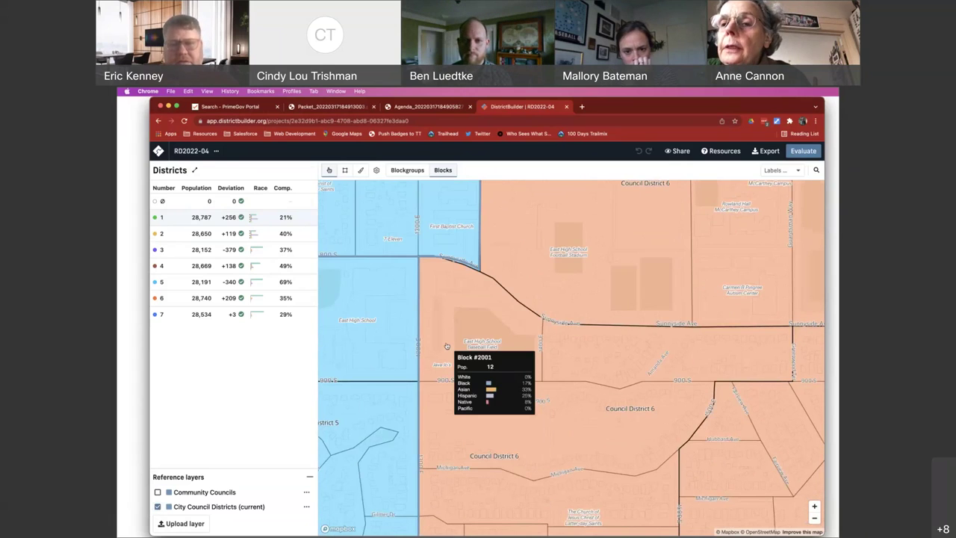
scroll(446, 346, down, 1)
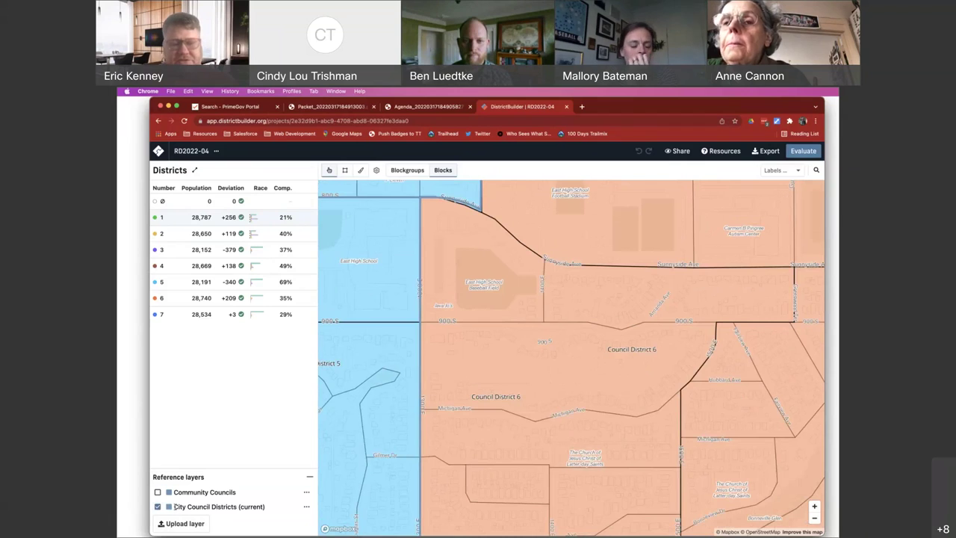
drag(174, 507, 265, 507)
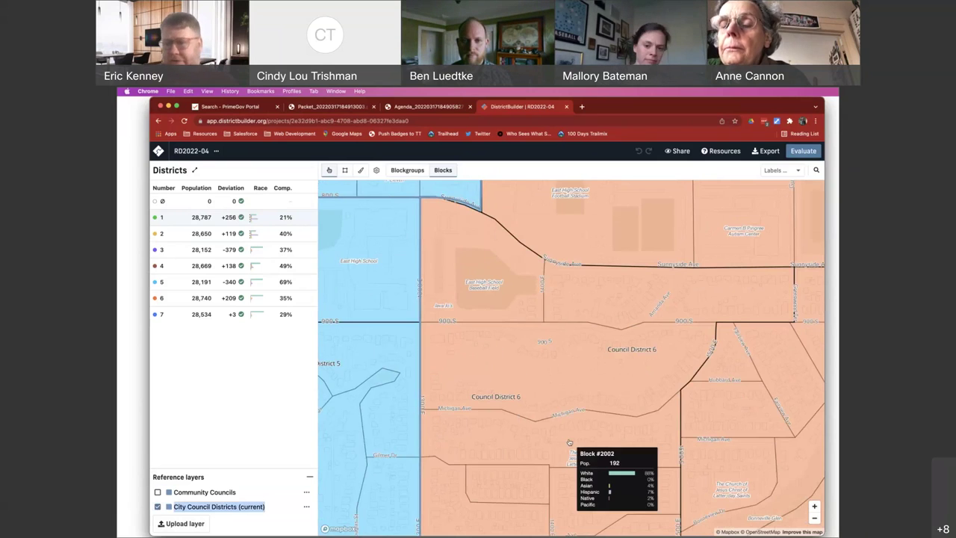
- Compare the current District 5 outline with the proposed District 6 area just south of Uintah Elementary School
click(813, 517)
click(814, 518)
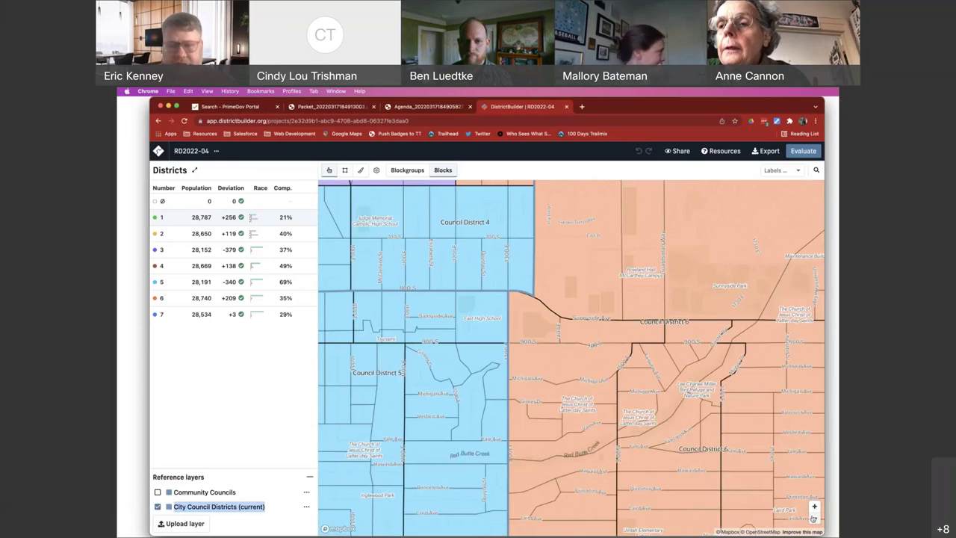
drag(549, 347, 530, 274)
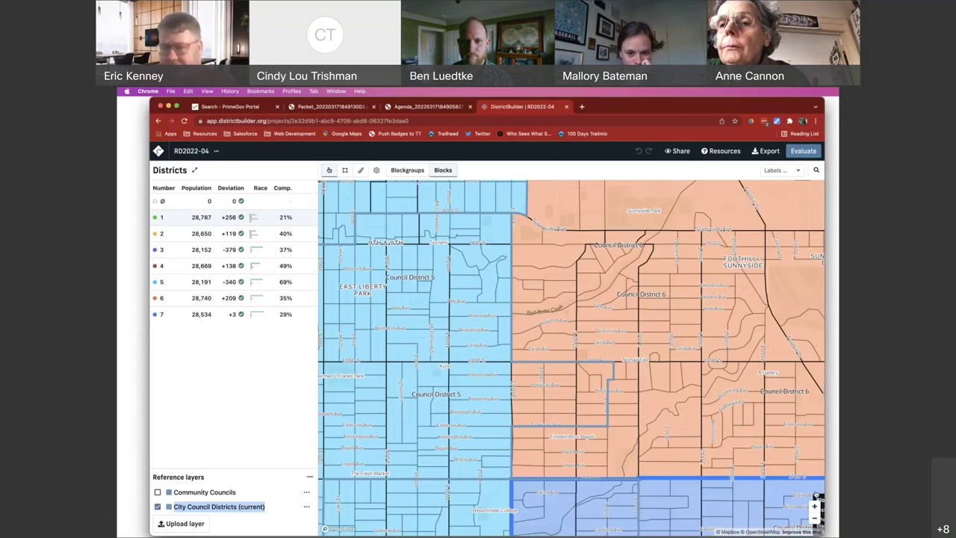
click(815, 507)
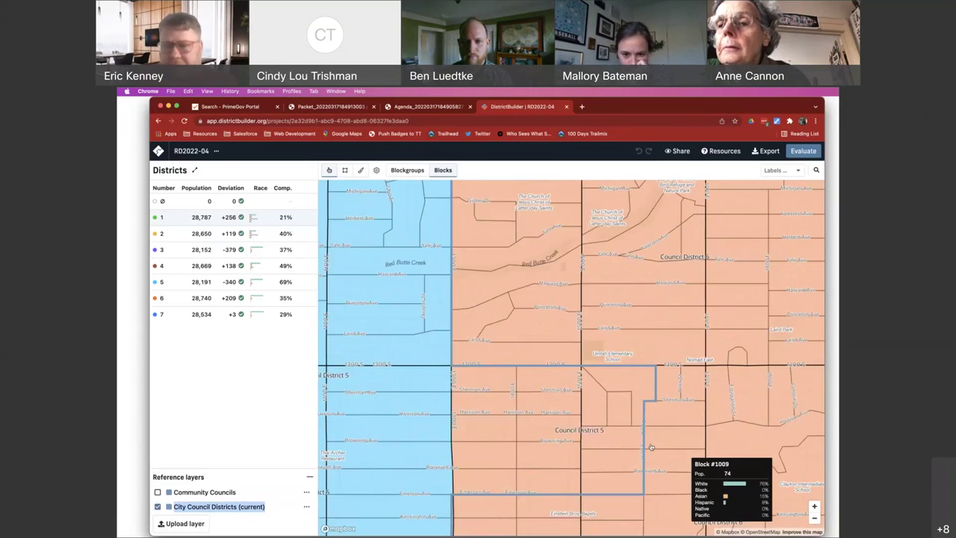
drag(651, 446, 653, 344)
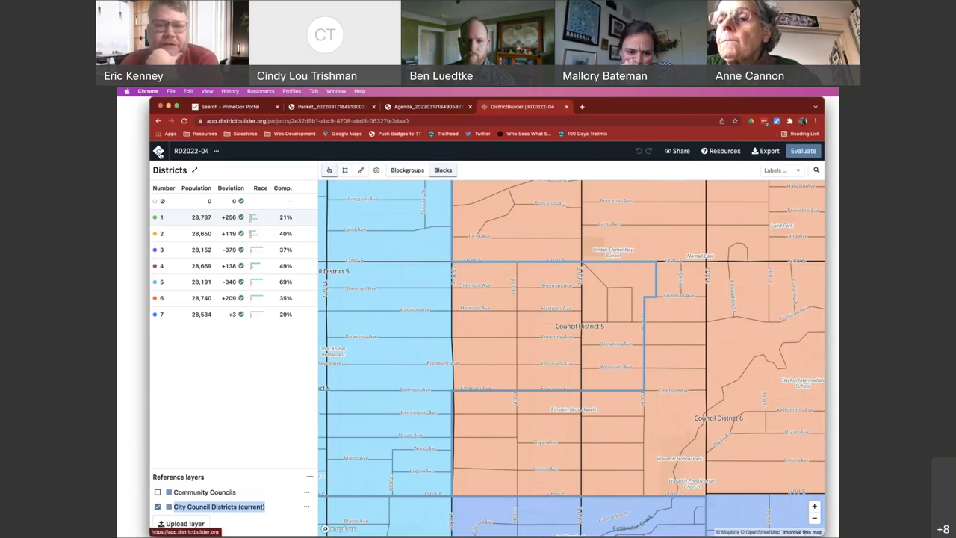
- Create a new map from the Salt Lake City Redistricting organization's City Council Districts (current) template
click(159, 153)
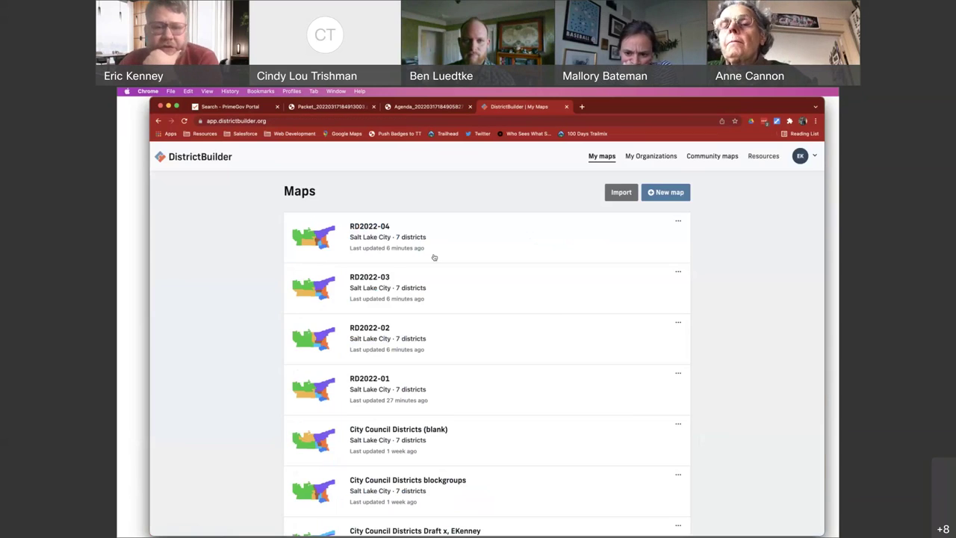
click(665, 192)
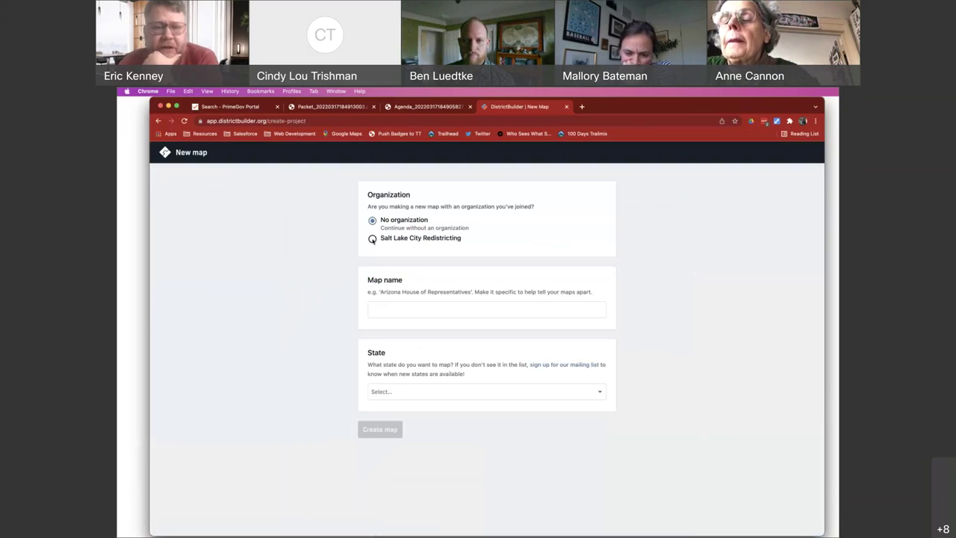
click(372, 239)
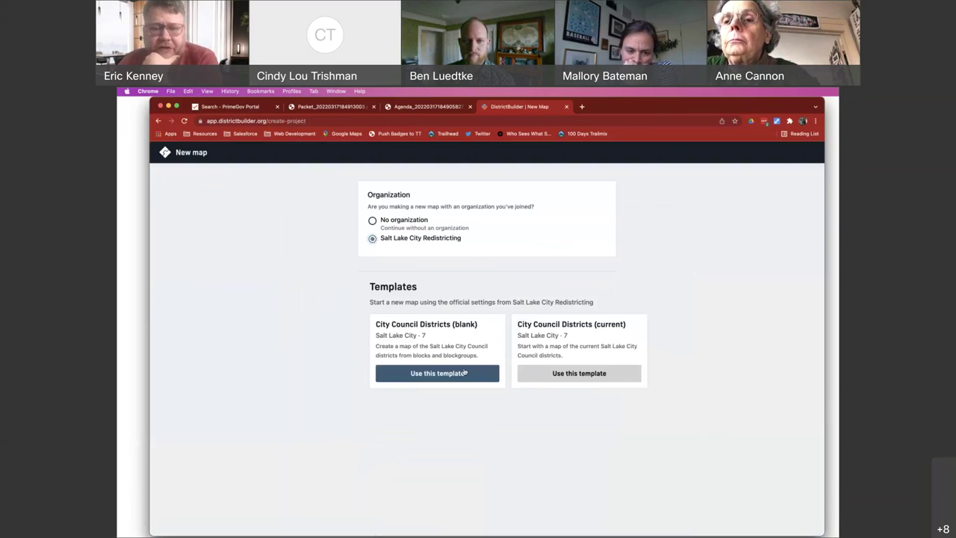
click(577, 374)
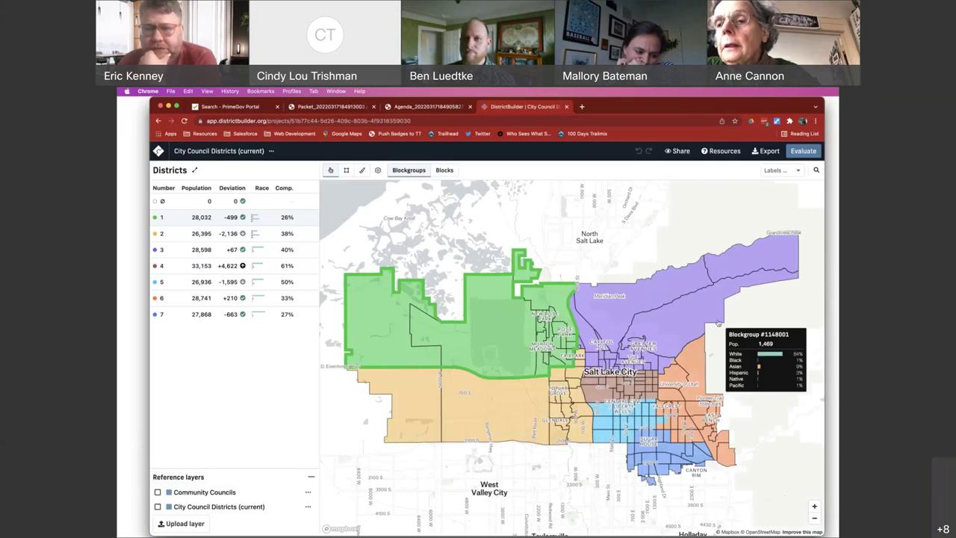
- Examine the current district boundaries around The Granary and Central Ninth at both blockgroup and block level
click(814, 508)
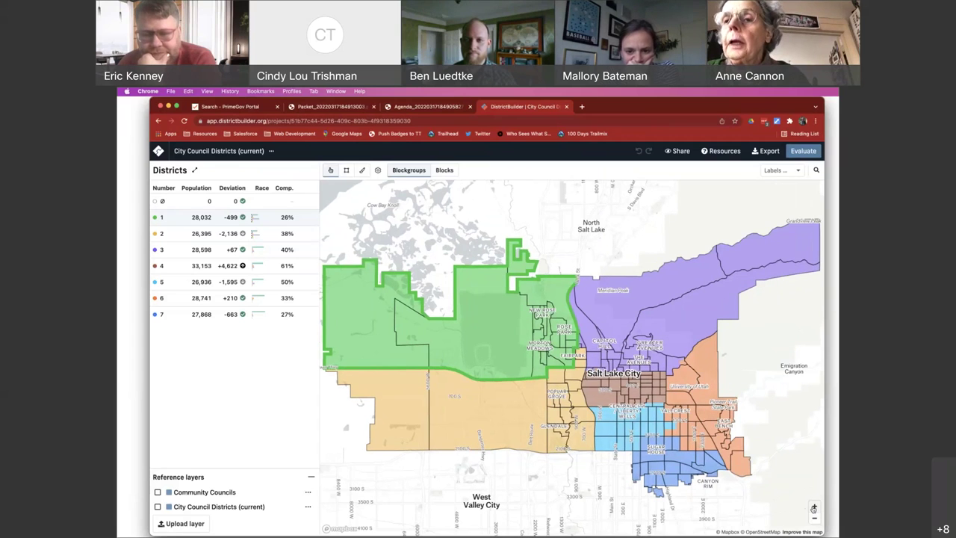
scroll(607, 356, up, 4)
drag(750, 441, 543, 260)
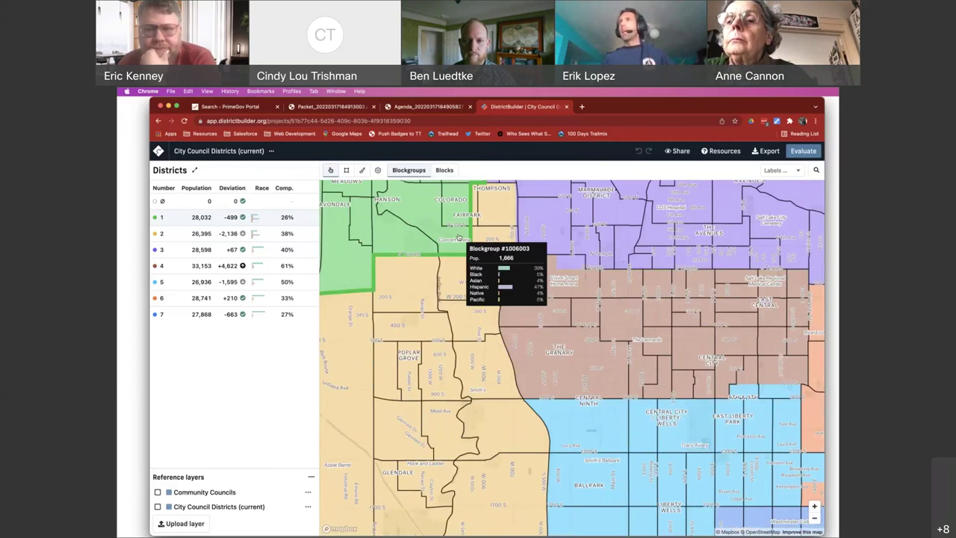
click(814, 507)
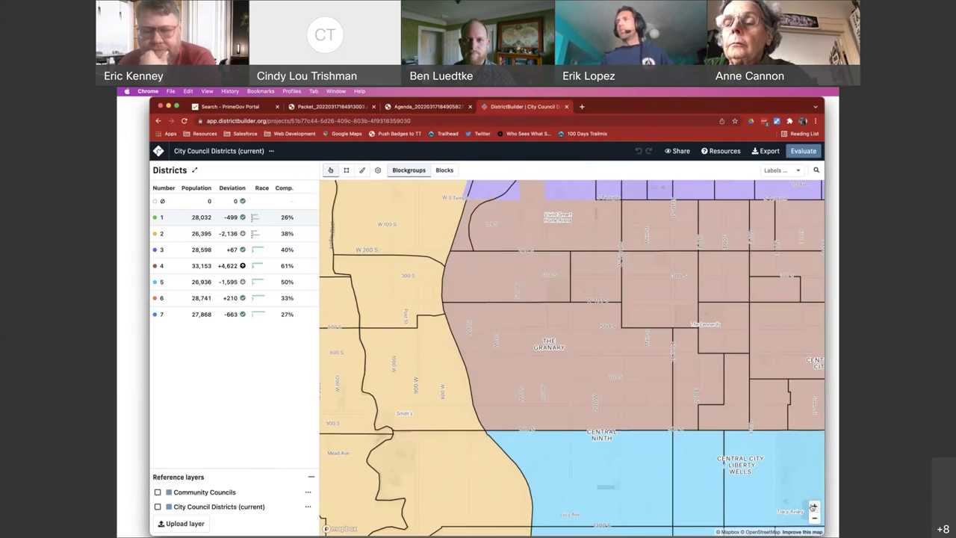
drag(652, 383, 489, 276)
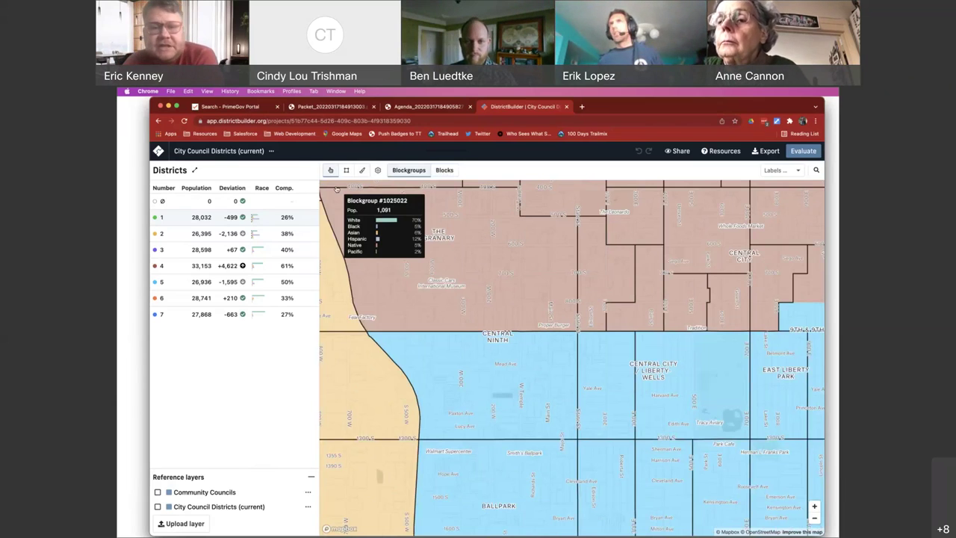
click(444, 171)
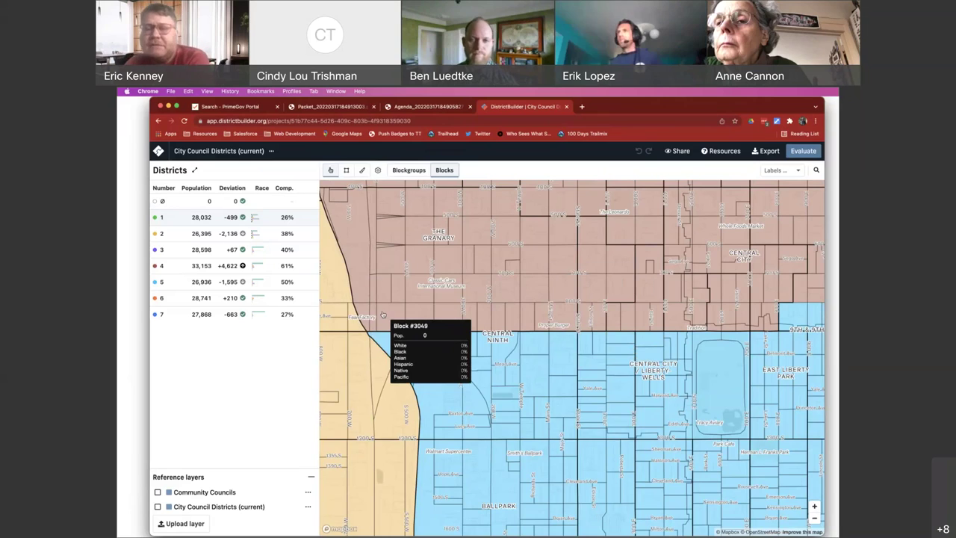
click(404, 170)
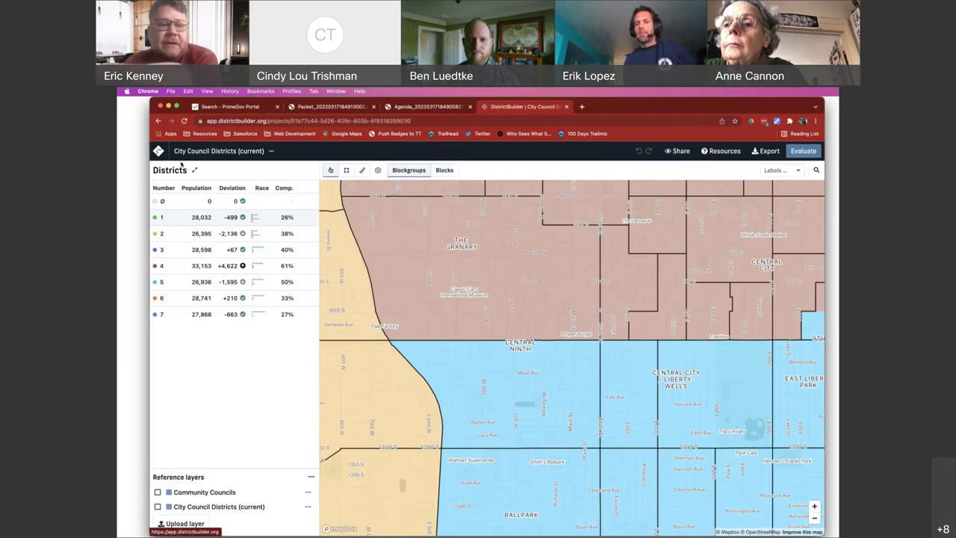
- Return to the list of saved maps and open RD2022-04
click(158, 151)
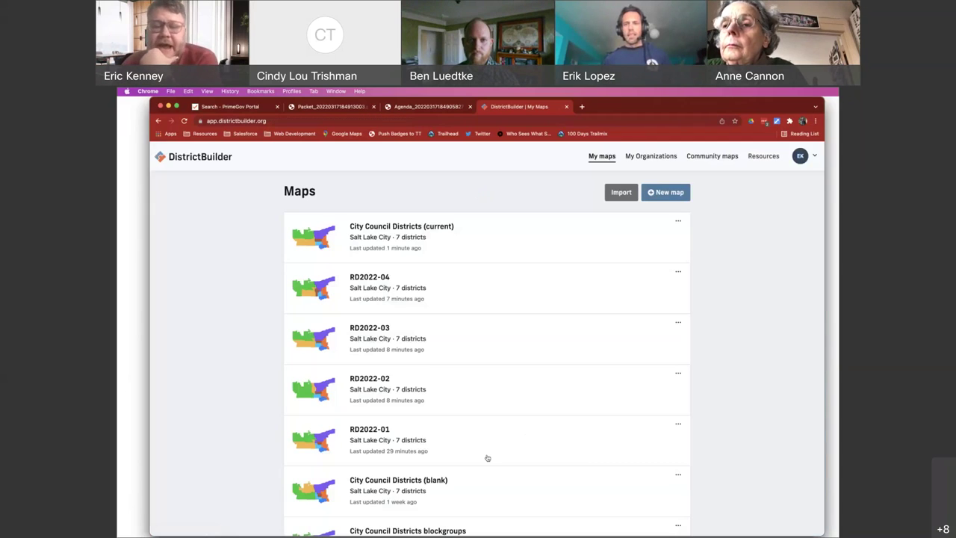
scroll(487, 457, down, 2)
scroll(393, 367, up, 2)
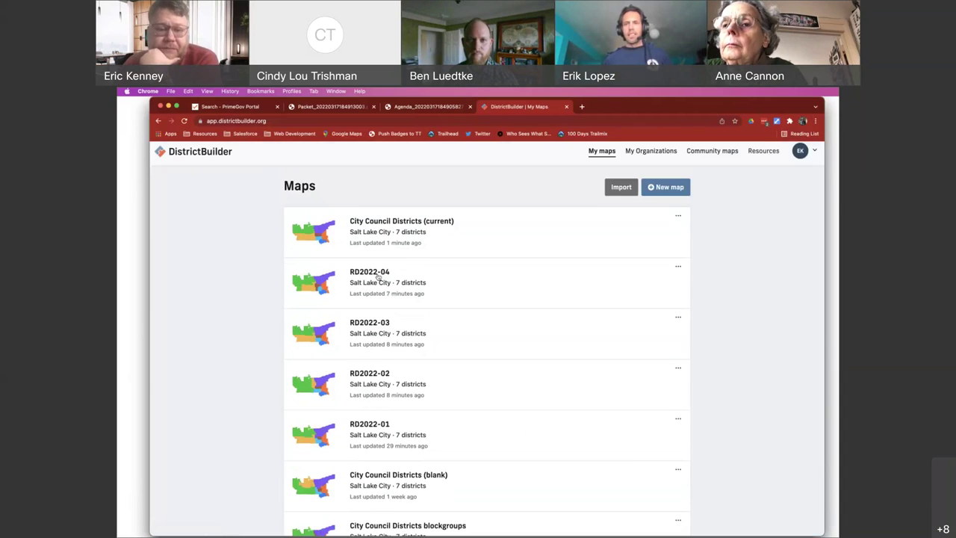
scroll(379, 276, down, 3)
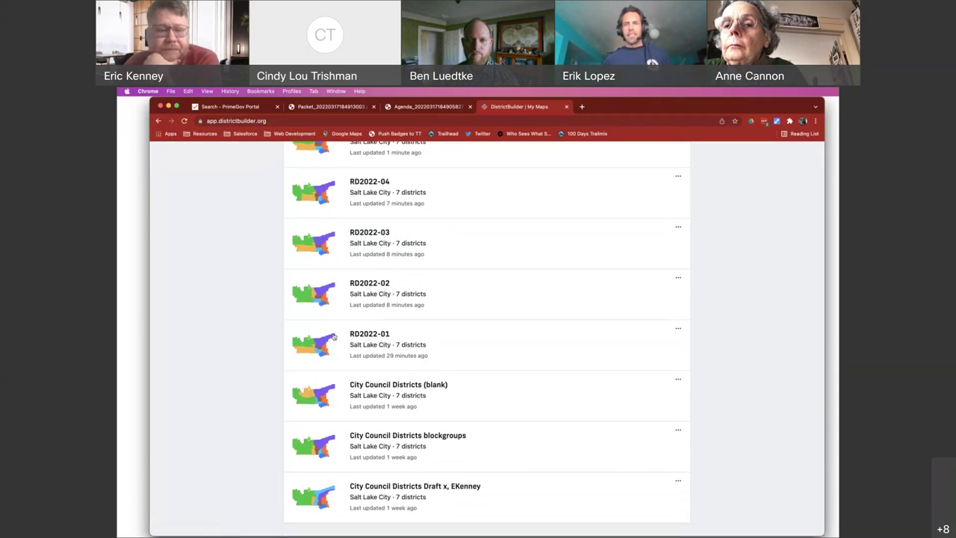
scroll(348, 285, up, 2)
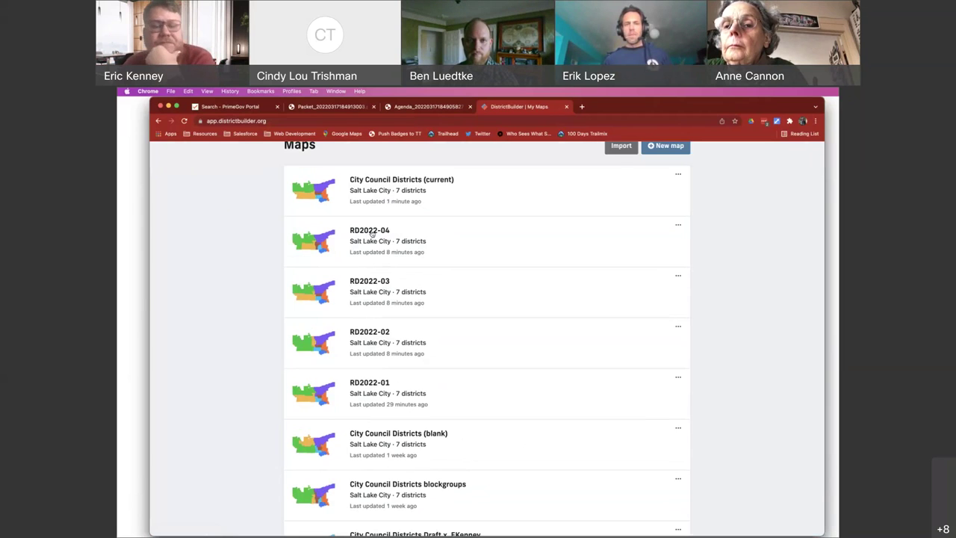
click(371, 234)
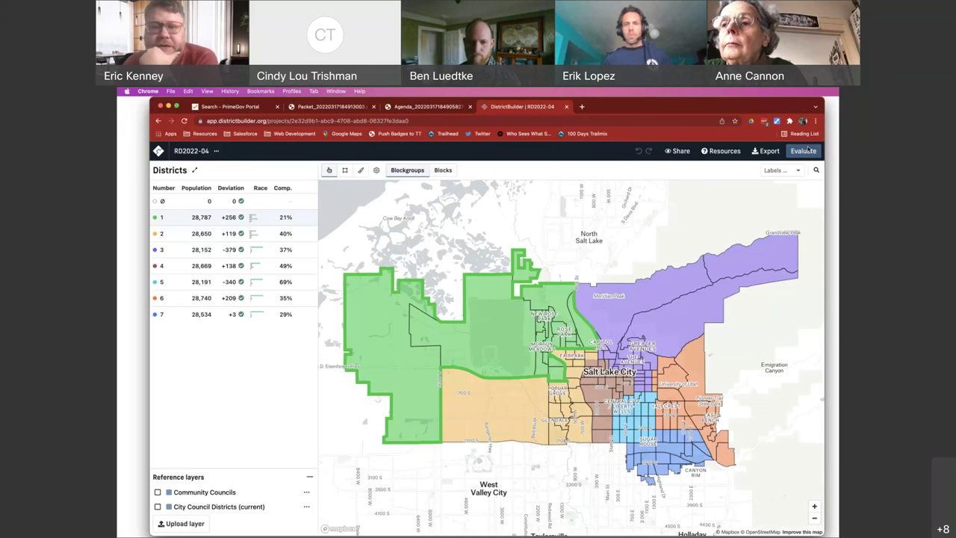
- Evaluate RD2022-04 for Blockgroup Splits and inspect the split blockgroups near Capitol Hill and Fairpark
click(804, 151)
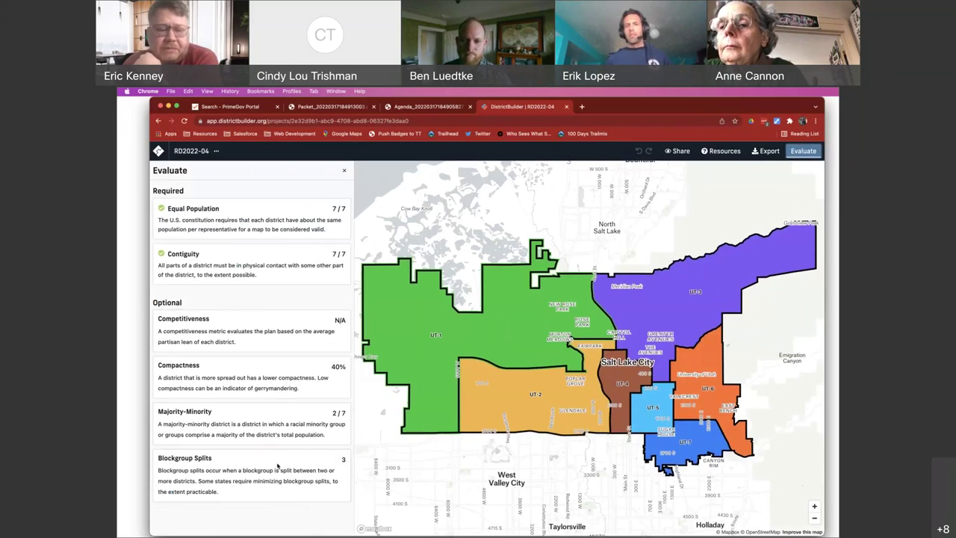
click(286, 470)
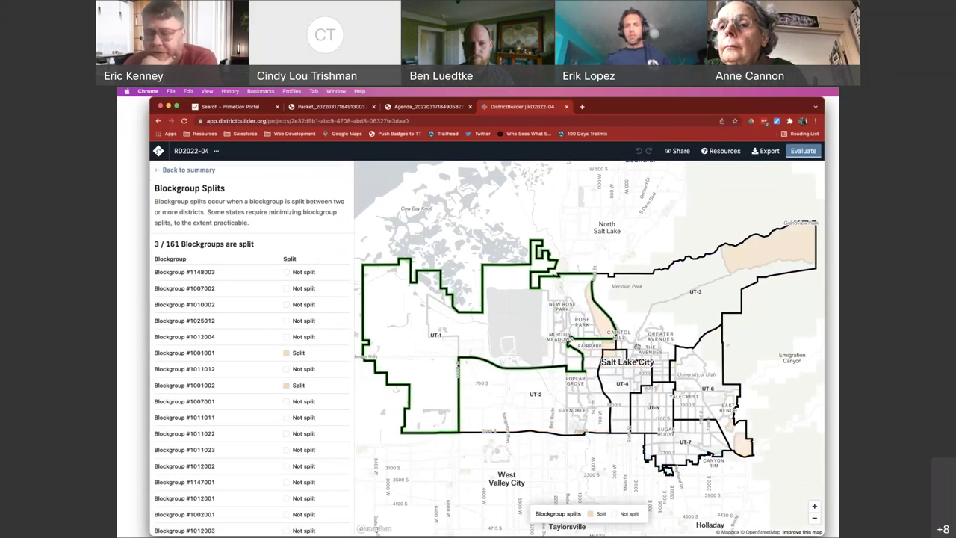
click(815, 507)
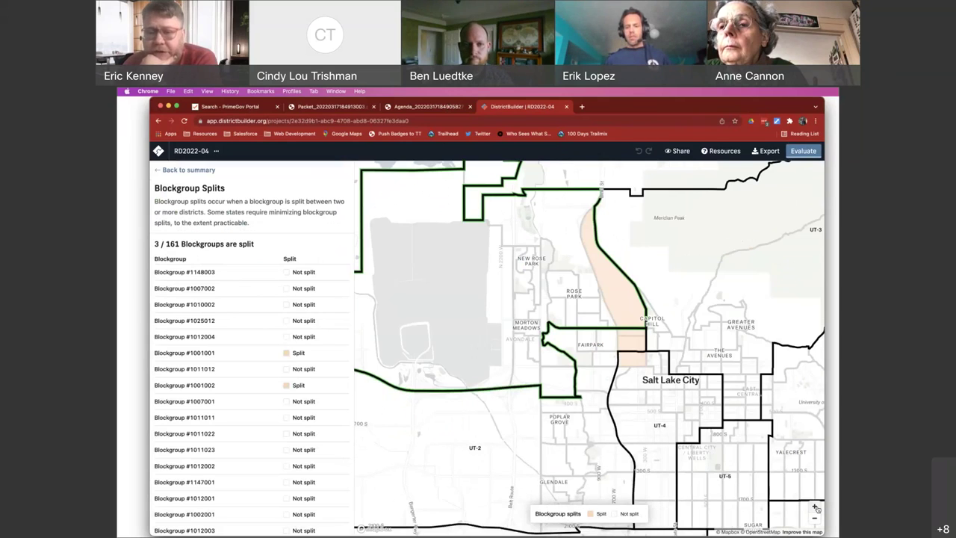
click(816, 507)
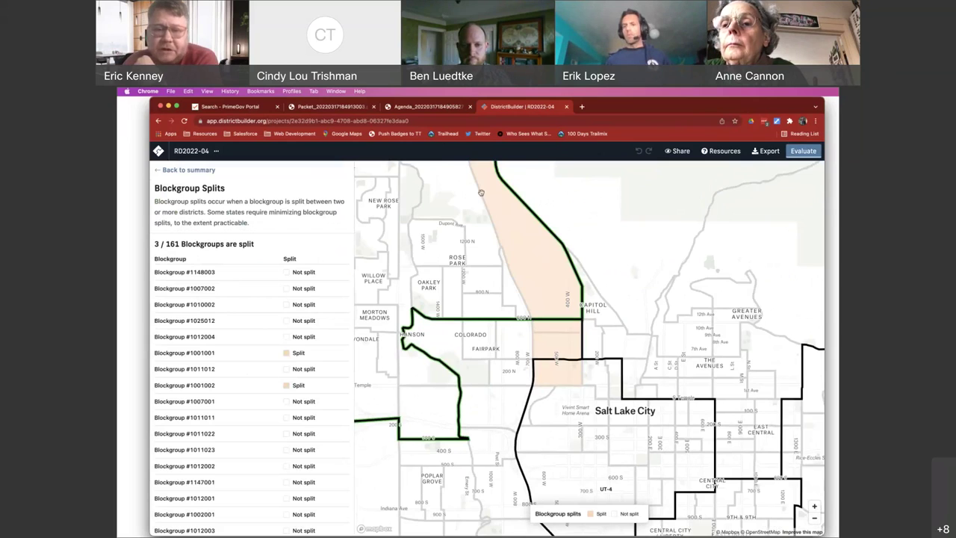
drag(535, 267, 577, 297)
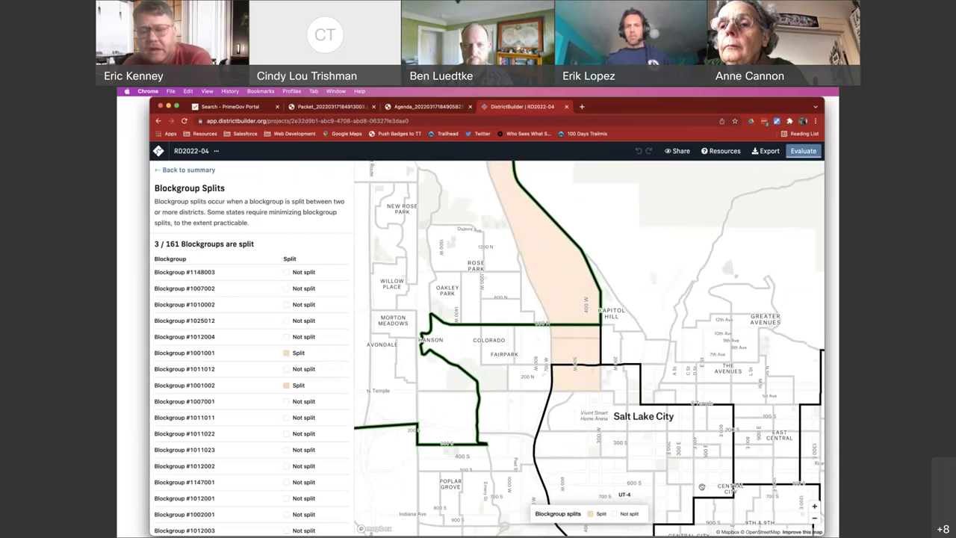
- Survey the split blockgroups across the rest of the city, including the northeast corner and East Bench, and return to the central districts
double_click(815, 518)
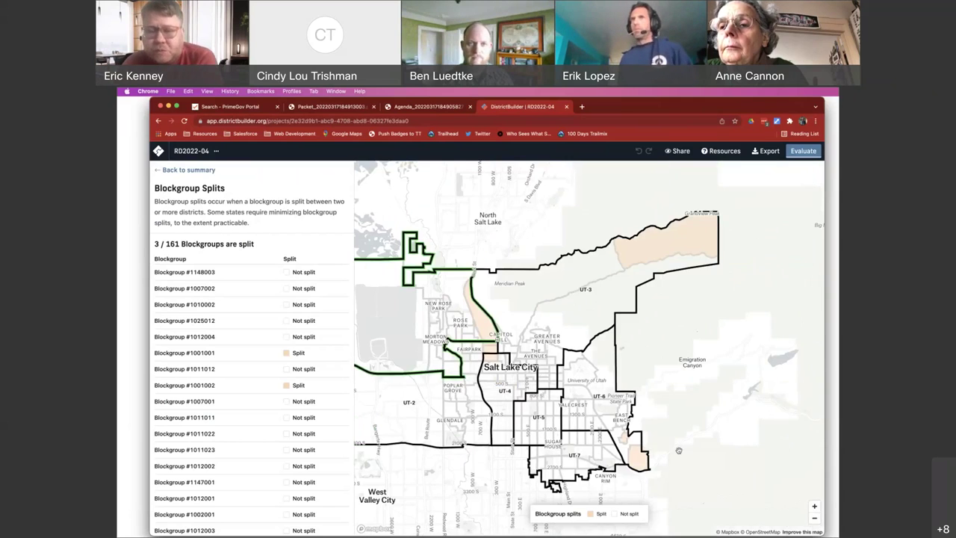
drag(678, 451, 606, 465)
drag(602, 260, 573, 261)
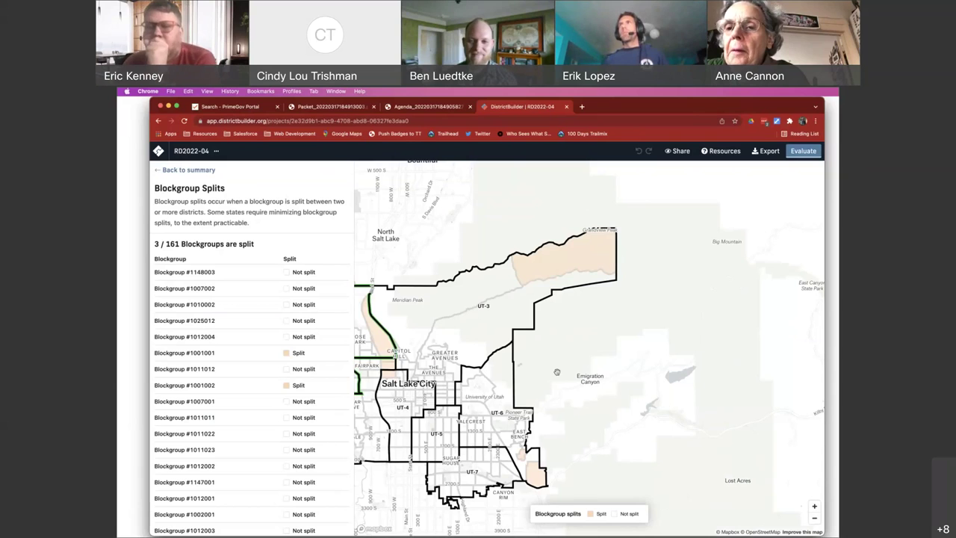
drag(556, 371, 743, 349)
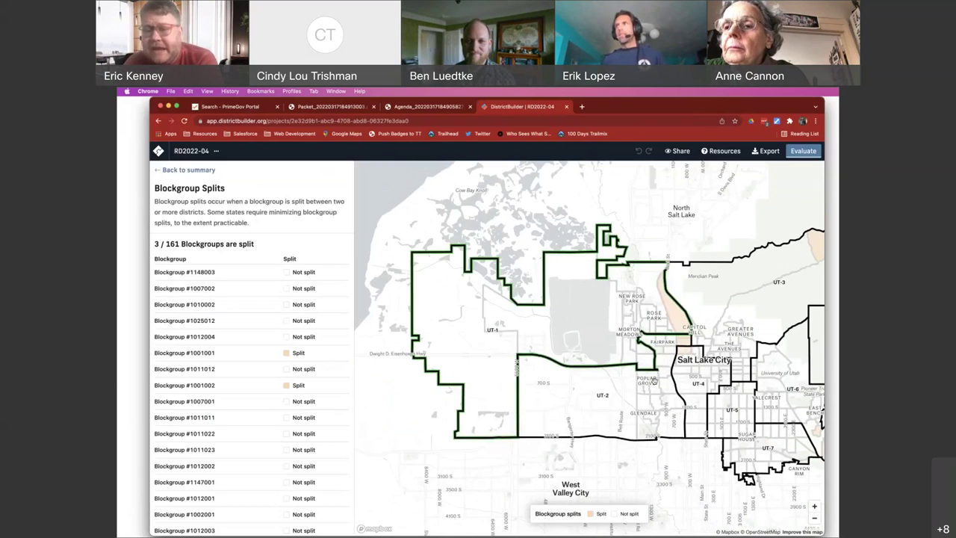
drag(654, 381, 597, 371)
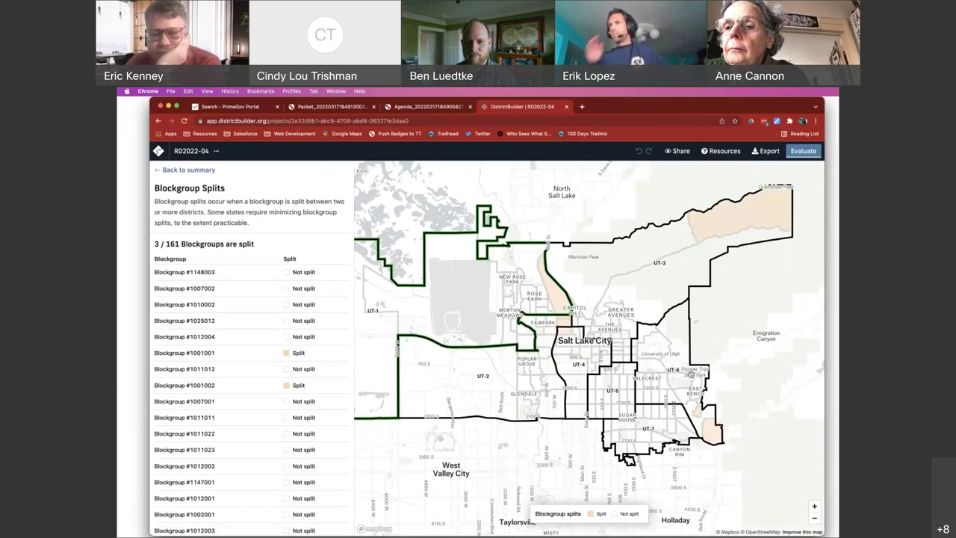
click(815, 508)
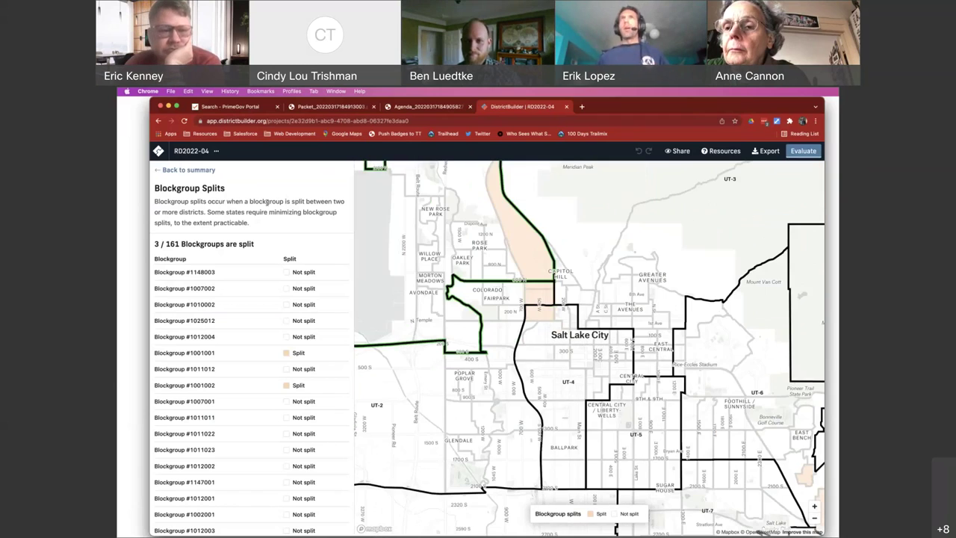
- Close the Blockgroup Splits evaluation of RD2022-04 and return to its district editing view
click(189, 171)
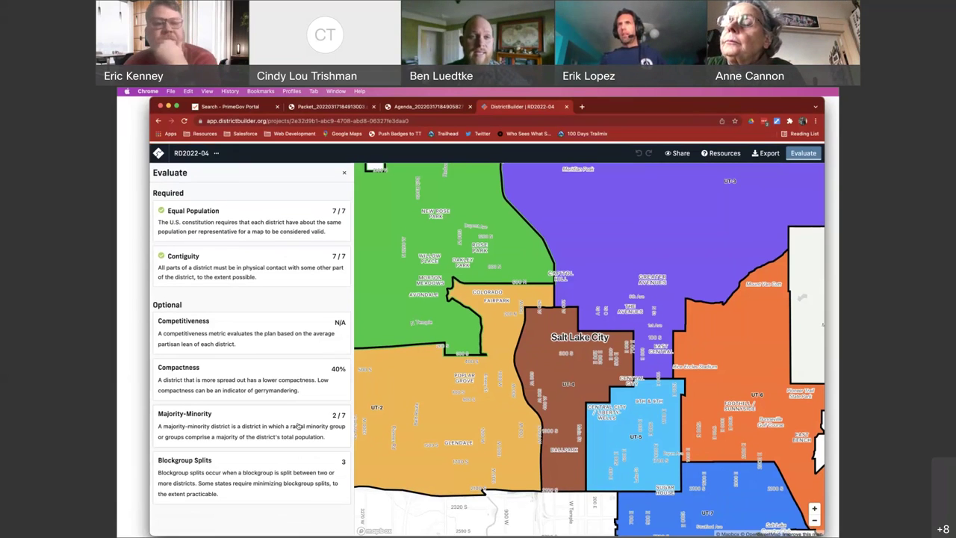
click(345, 172)
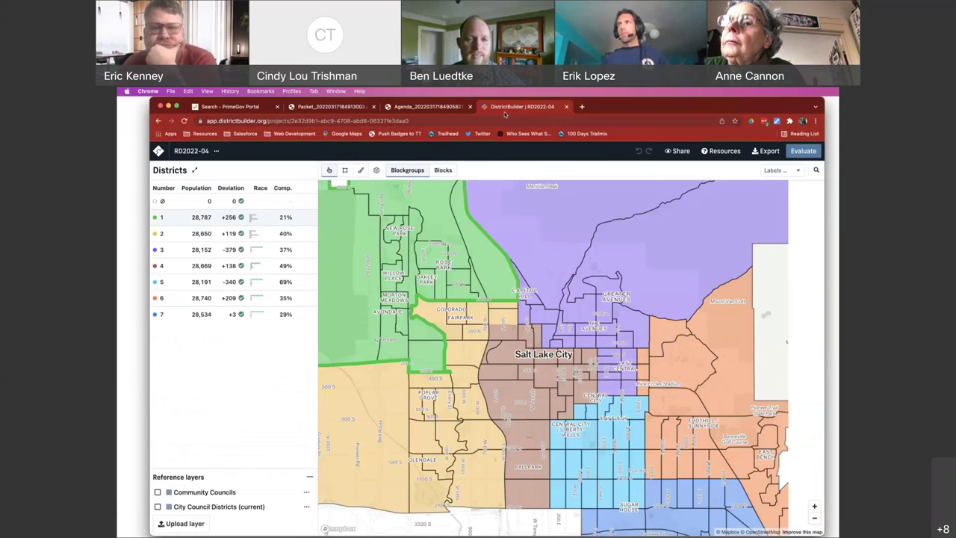
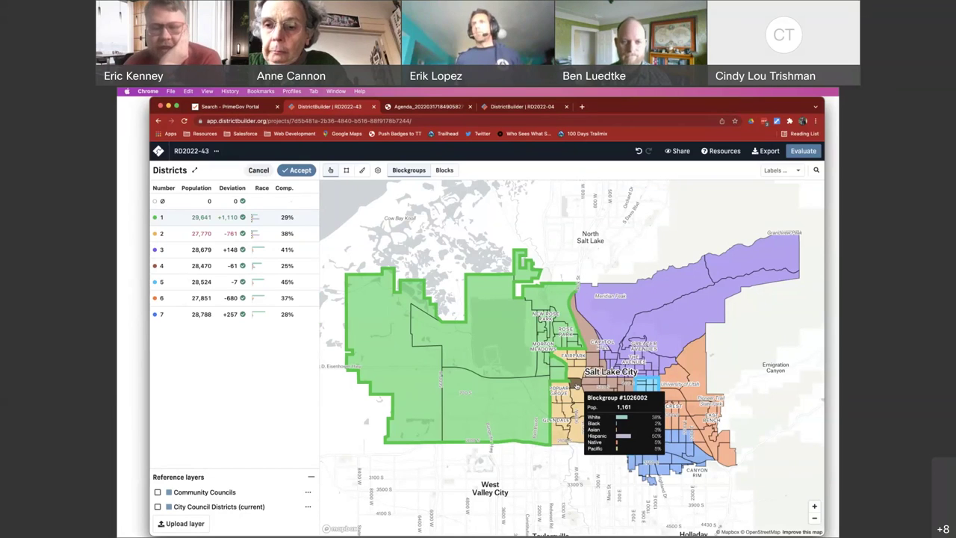
- Accept the pending blockgroup reassignment to District 1 in RD2022-43 and review the districts' population deviations and racial breakdowns
key(Return)
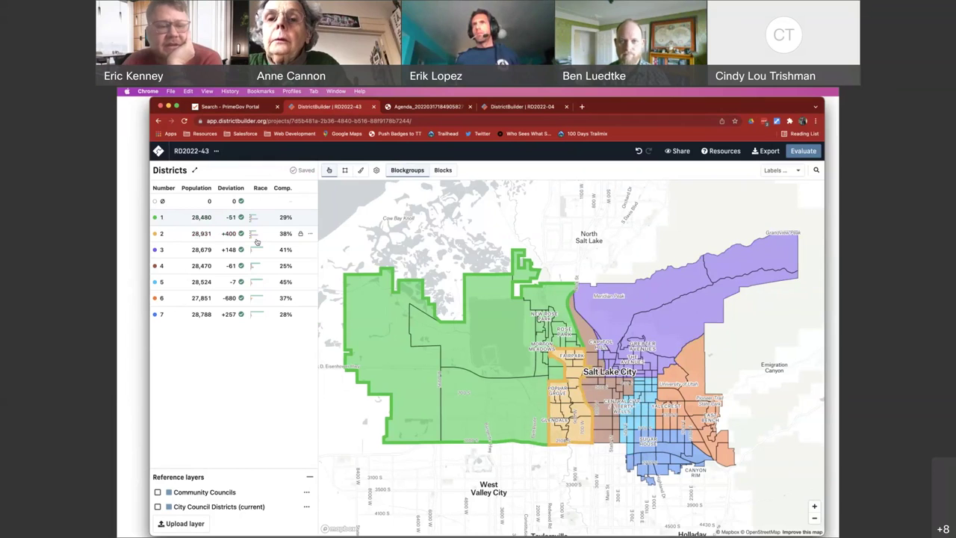
mouse_move(254, 238)
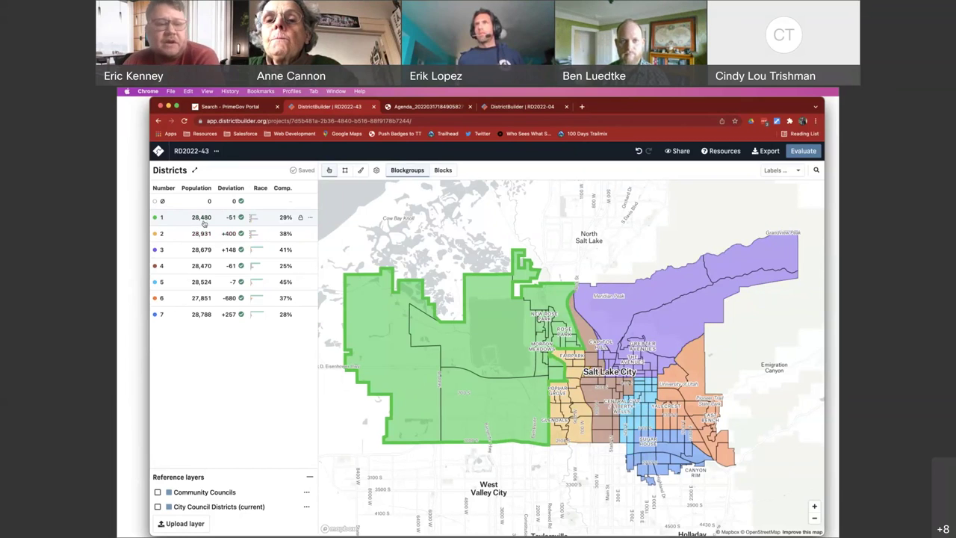
mouse_move(233, 221)
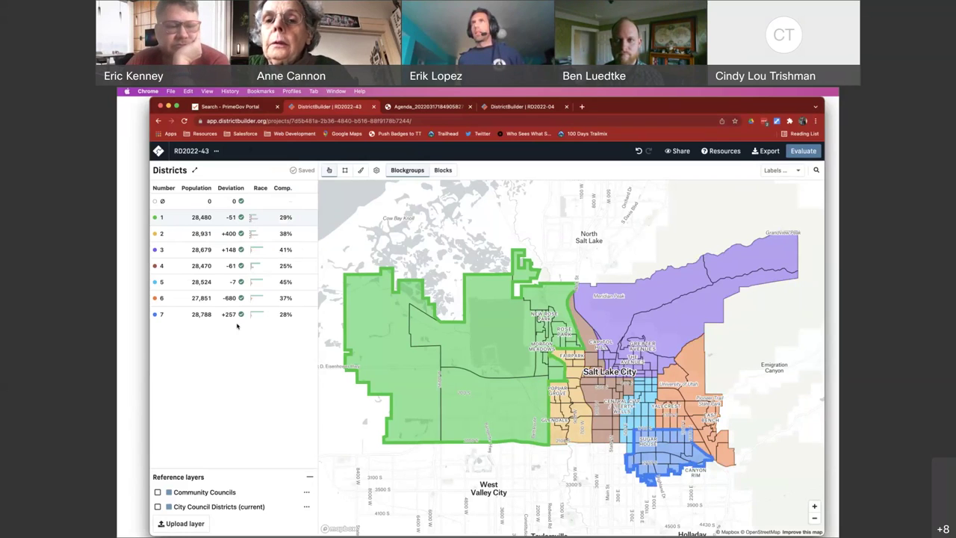
mouse_move(255, 300)
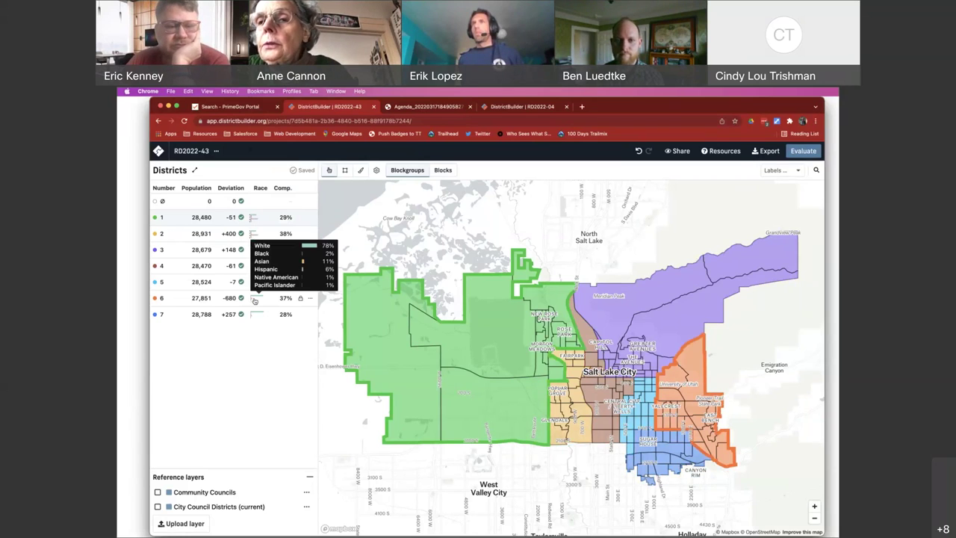